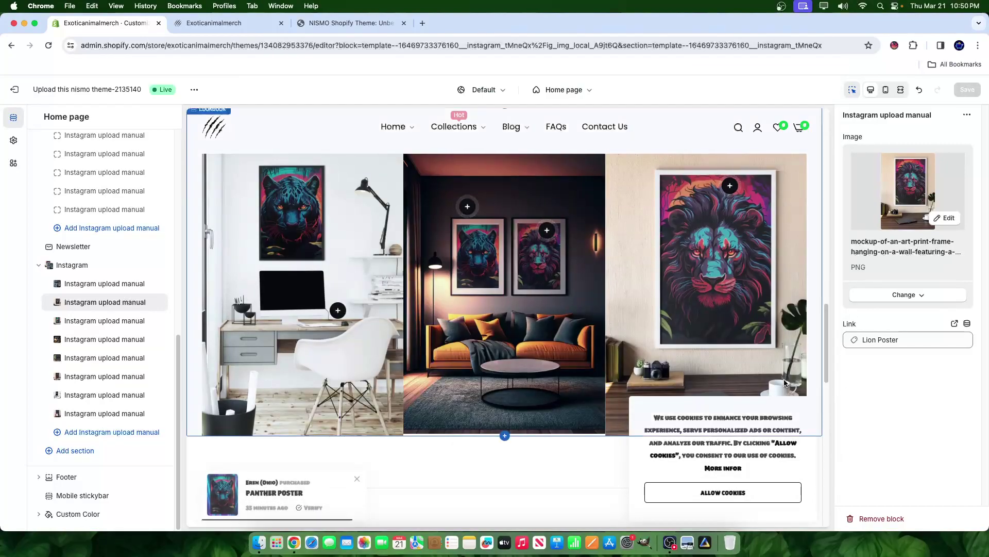
Accept cookies in the editor preview so the banner no longer covers the Clickable Lookbook.
{"action": "scroll", "coordinate": [784, 382], "scroll_direction": "up", "scroll_amount": 1}
{"action": "left_click", "coordinate": [740, 499]}
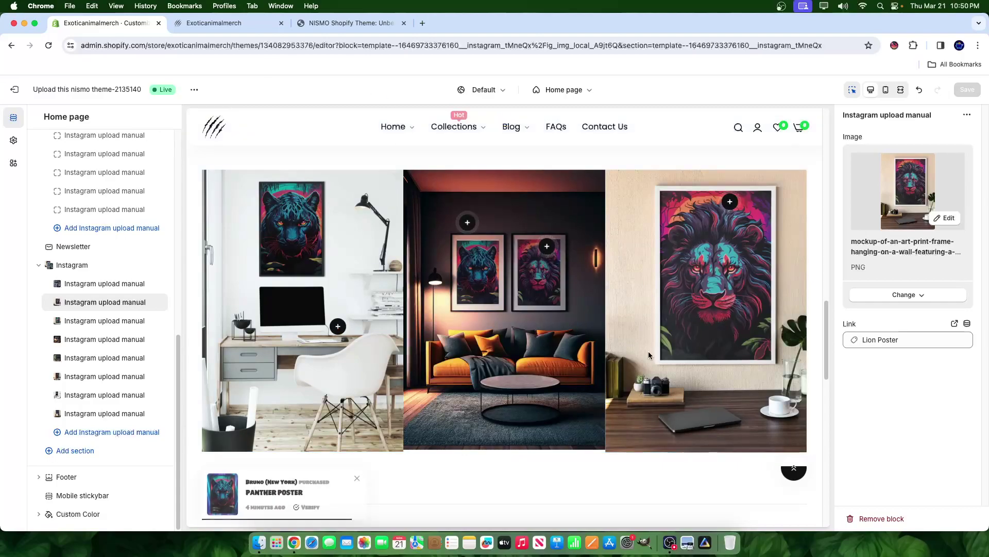
On the live storefront, close the Cyber Monday popup and open Lion Poster from the lion image's hotspot.
{"action": "left_click", "coordinate": [228, 30]}
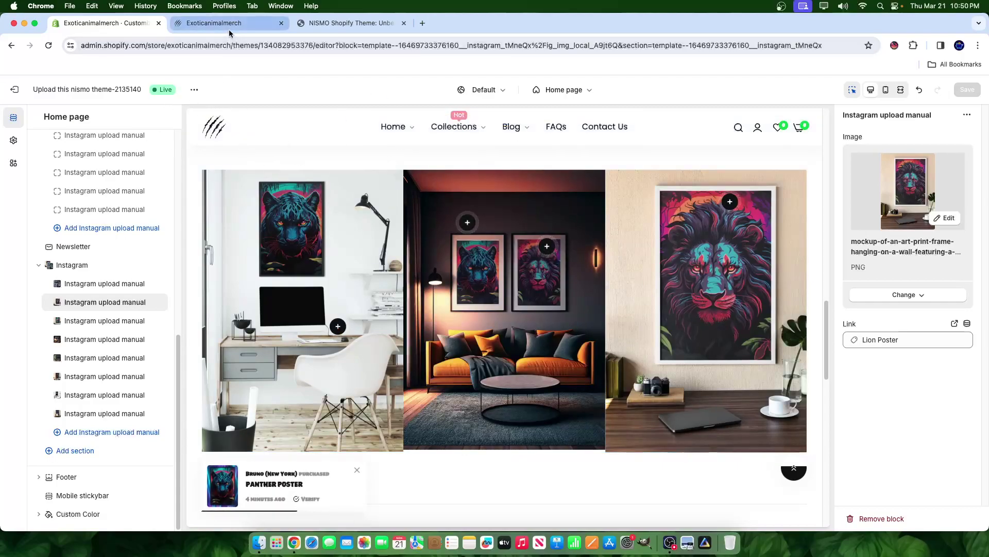
{"action": "scroll", "coordinate": [433, 240], "scroll_direction": "up", "scroll_amount": 5}
{"action": "scroll", "coordinate": [433, 240], "scroll_direction": "up", "scroll_amount": 15}
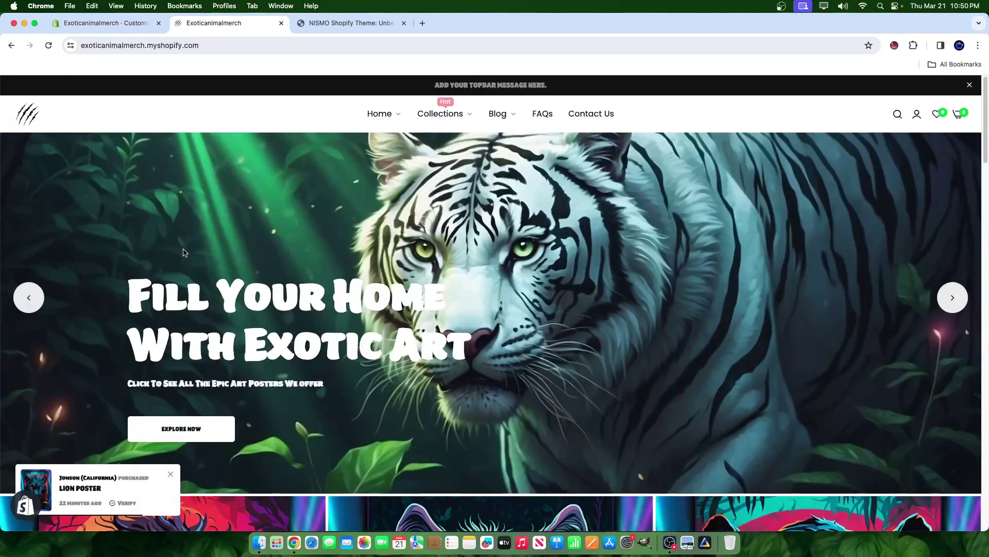
{"action": "left_click", "coordinate": [217, 46]}
{"action": "triple_click", "coordinate": [217, 49]}
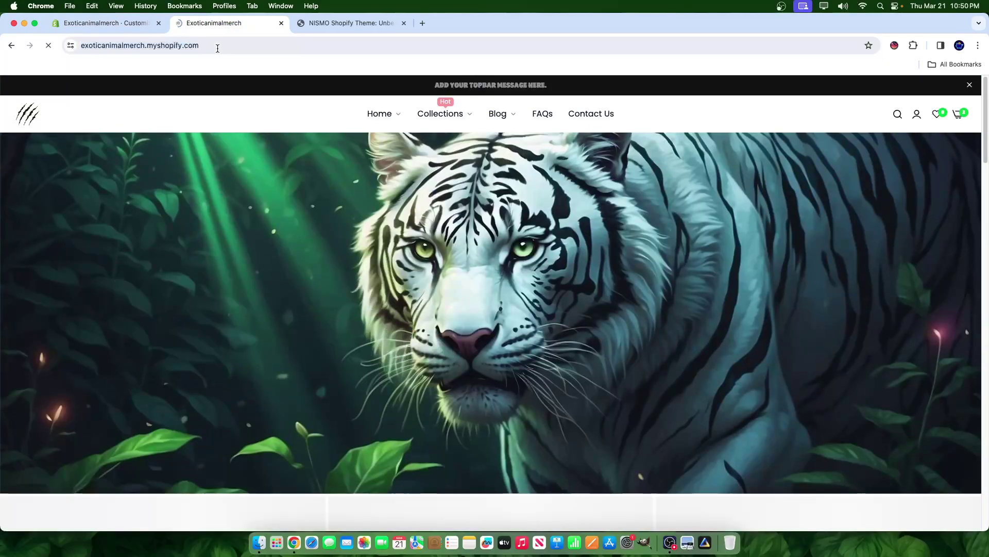
{"action": "scroll", "coordinate": [418, 365], "scroll_direction": "down", "scroll_amount": 10}
{"action": "scroll", "coordinate": [418, 364], "scroll_direction": "down", "scroll_amount": 8}
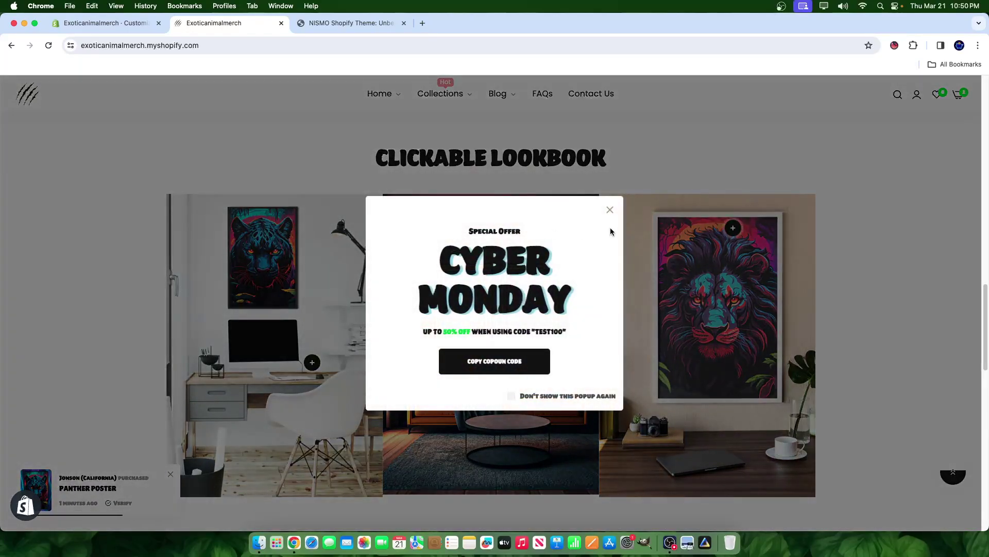
{"action": "left_click", "coordinate": [609, 210]}
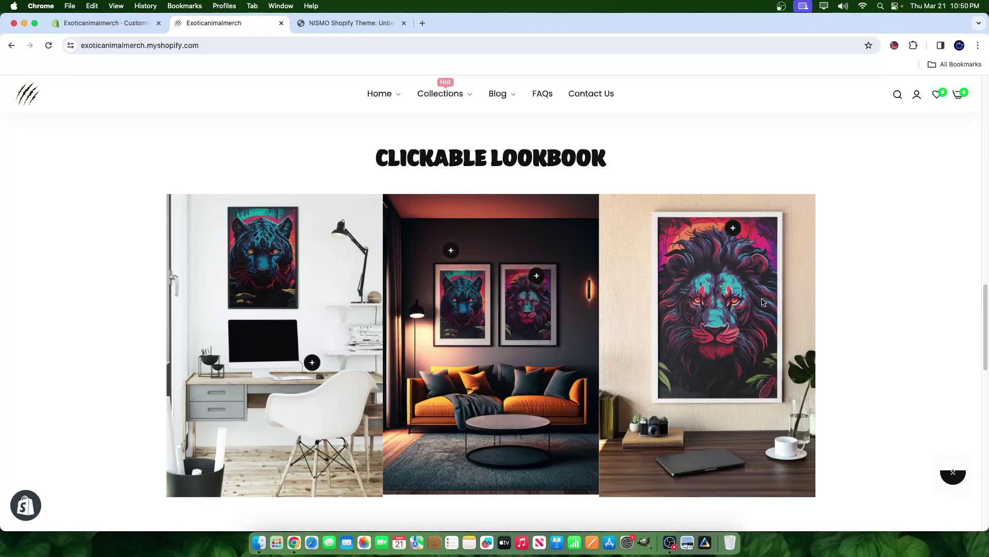
{"action": "left_click", "coordinate": [734, 231]}
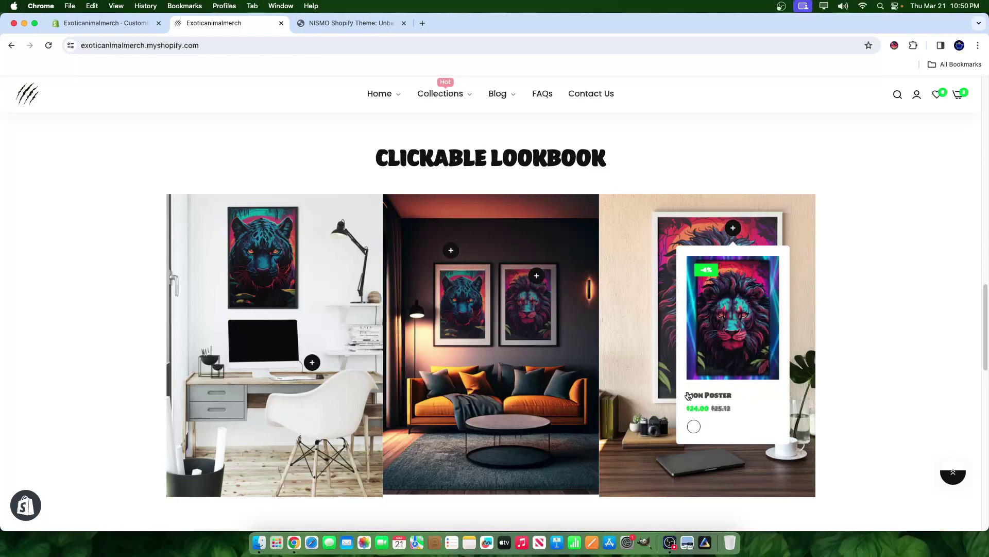
{"action": "left_click", "coordinate": [710, 395]}
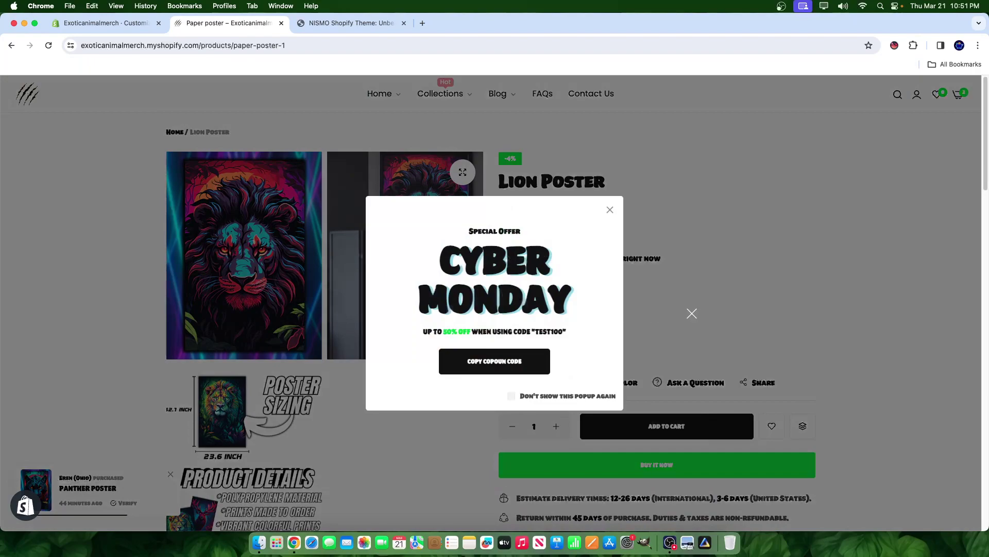
Close the promo popup and scroll the Lion Poster page showing size J, White, $24.00.
{"action": "left_click", "coordinate": [691, 311]}
{"action": "scroll", "coordinate": [650, 330], "scroll_direction": "down", "scroll_amount": 2}
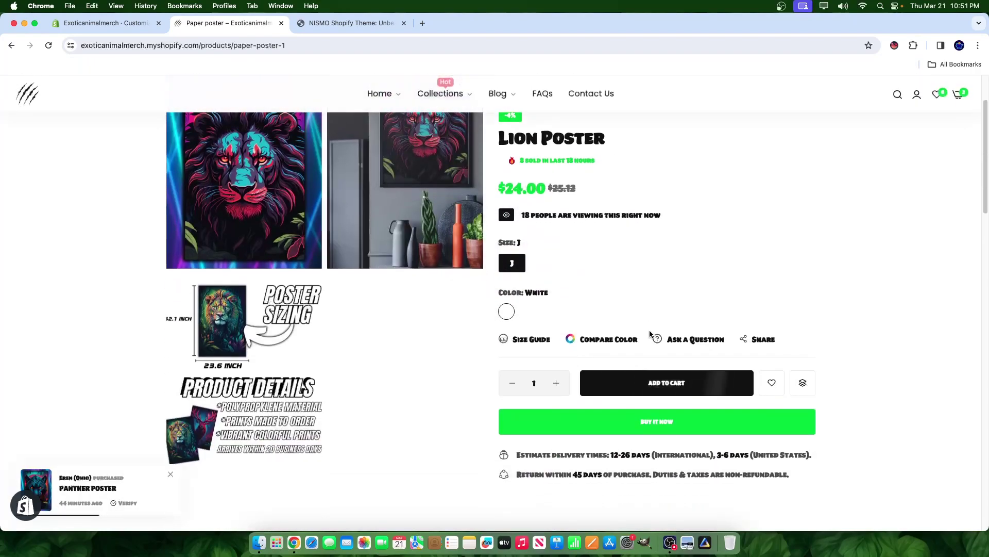
{"action": "scroll", "coordinate": [650, 334], "scroll_direction": "up", "scroll_amount": 2}
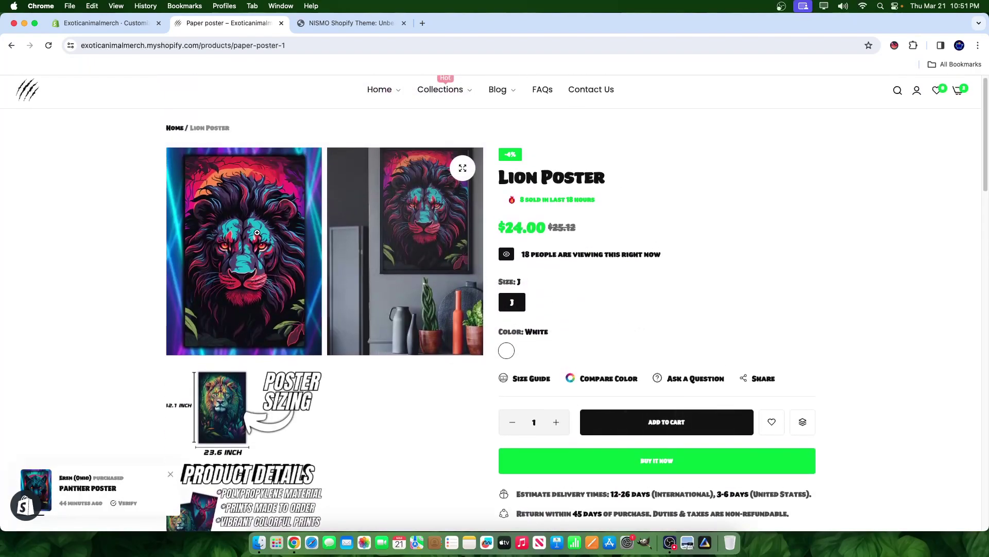
Go back to the home page's Clickable Lookbook and open the lion image's hotspot card.
{"action": "left_click", "coordinate": [17, 47]}
{"action": "scroll", "coordinate": [851, 381], "scroll_direction": "up", "scroll_amount": 3}
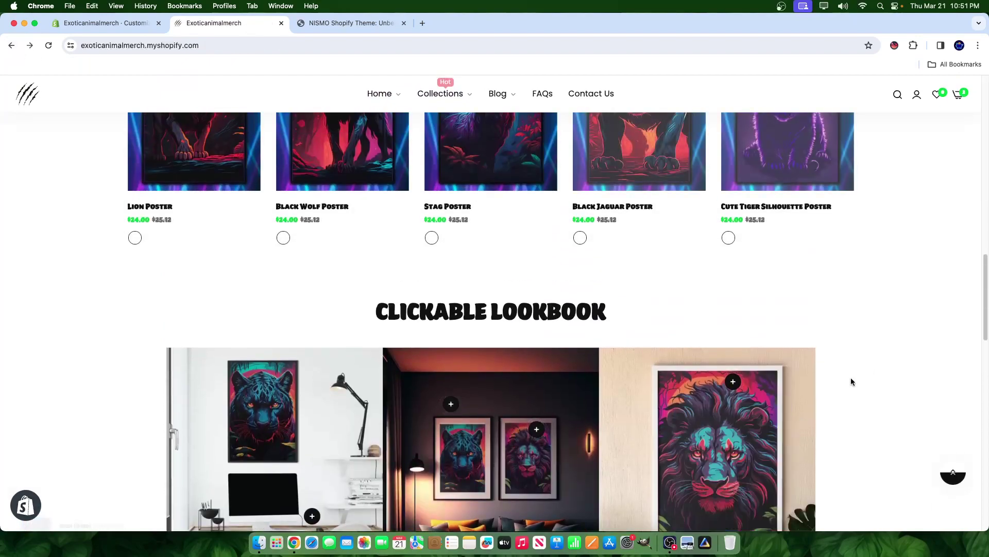
{"action": "scroll", "coordinate": [852, 382], "scroll_direction": "down", "scroll_amount": 4}
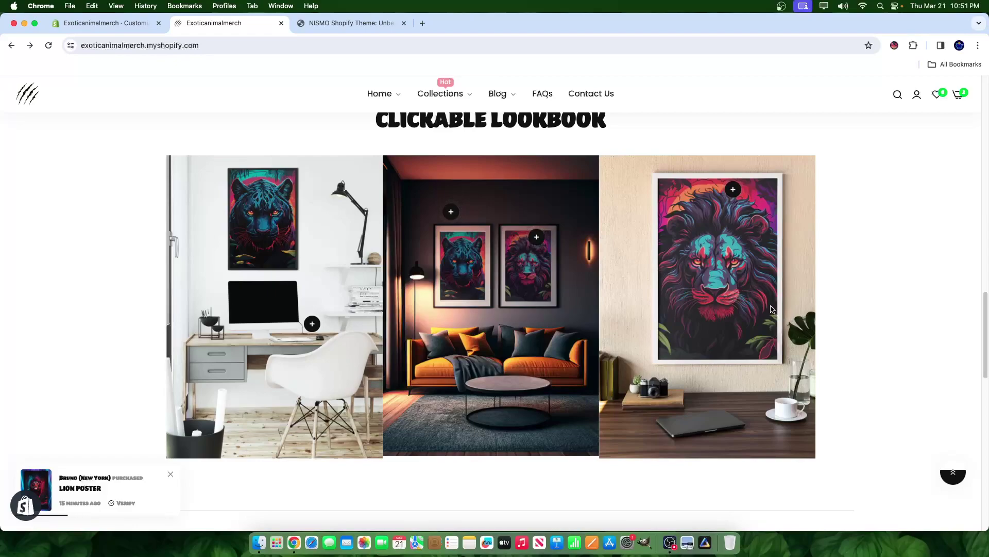
{"action": "left_click", "coordinate": [733, 189]}
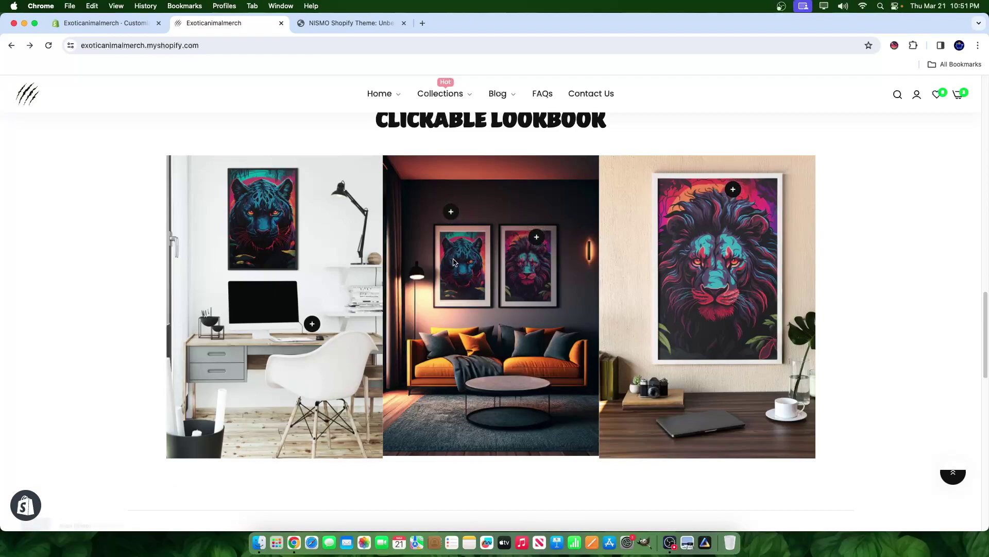
Check both living-room hotspot cards, including Panther Poster, then close the card.
{"action": "left_click", "coordinate": [453, 212]}
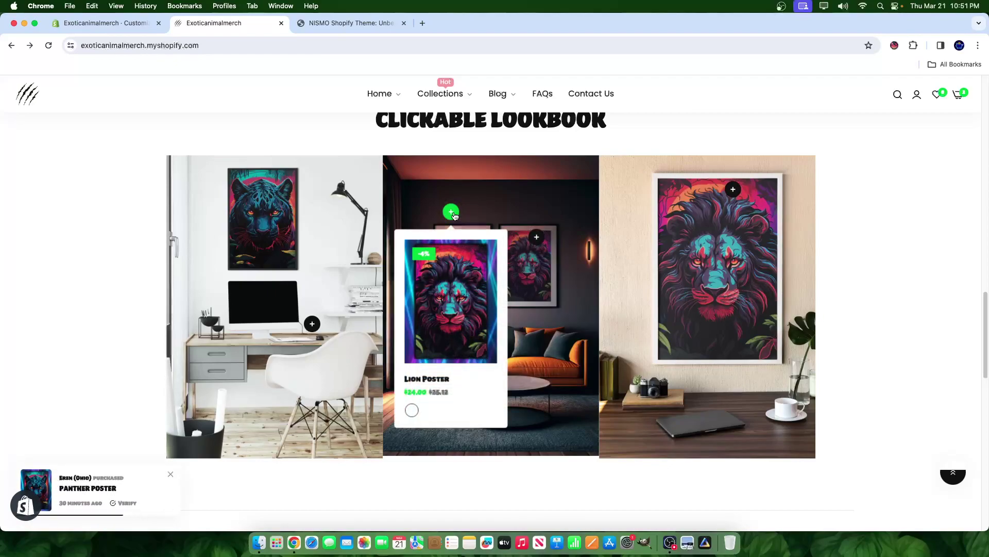
{"action": "left_click", "coordinate": [533, 242]}
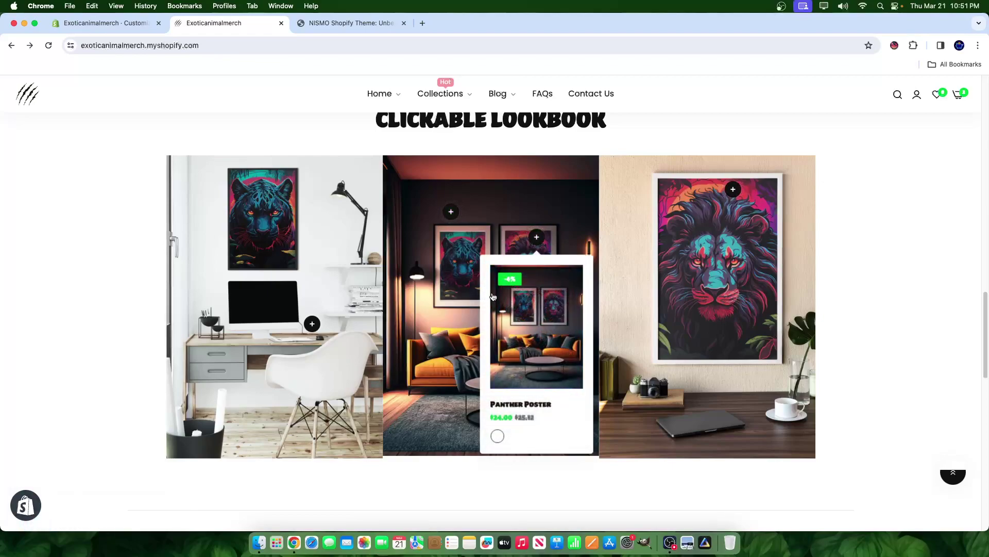
{"action": "left_click", "coordinate": [451, 212]}
{"action": "left_click", "coordinate": [537, 237]}
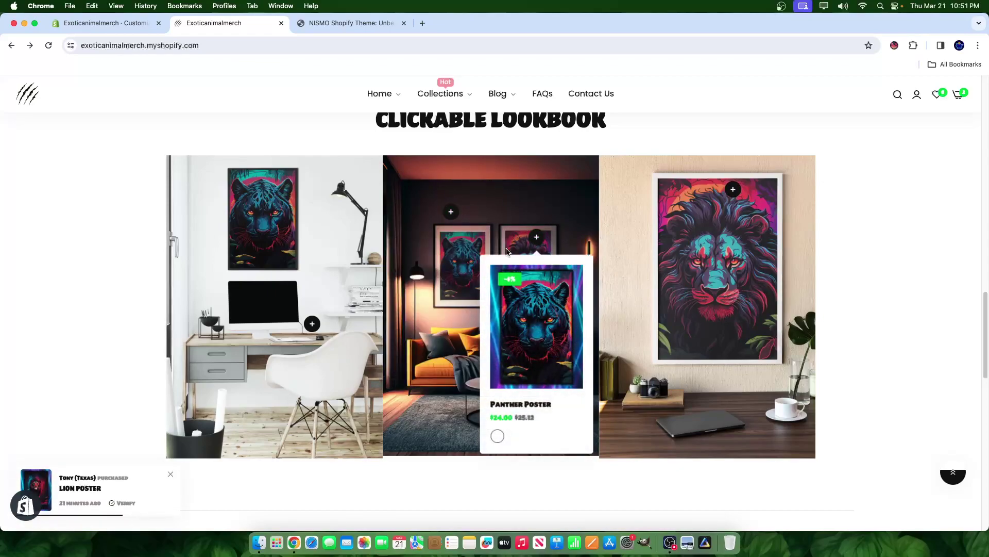
{"action": "left_click", "coordinate": [469, 185]}
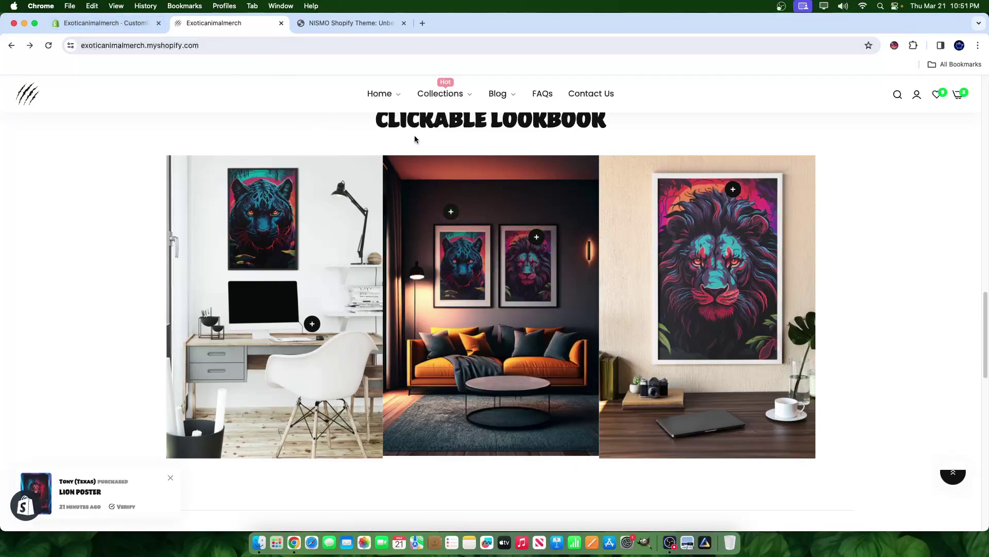
Scroll the NISMO theme sales page from pricing down to the Get 2 For 1 Klean deal.
{"action": "left_click", "coordinate": [354, 25]}
{"action": "scroll", "coordinate": [463, 313], "scroll_direction": "up", "scroll_amount": 3}
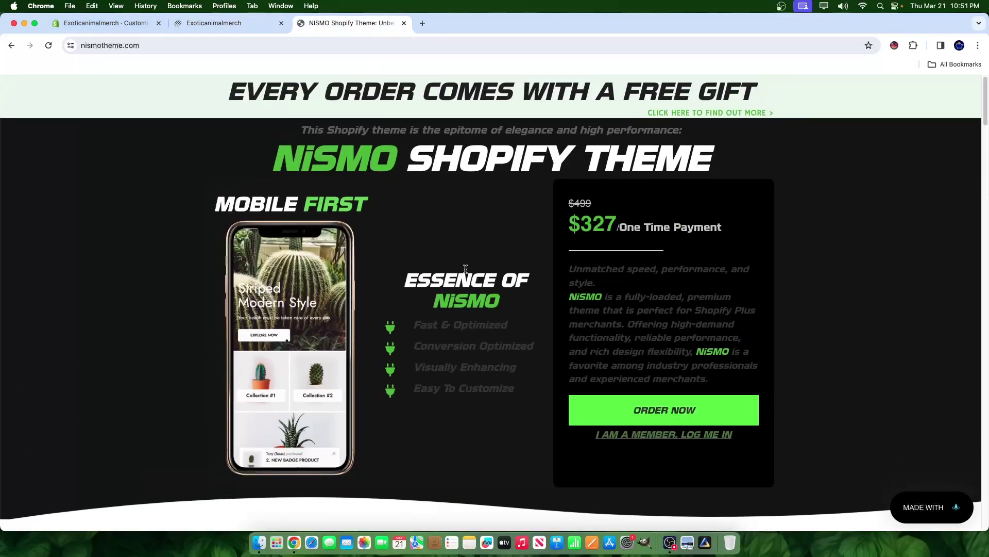
{"action": "scroll", "coordinate": [466, 269], "scroll_direction": "down", "scroll_amount": 15}
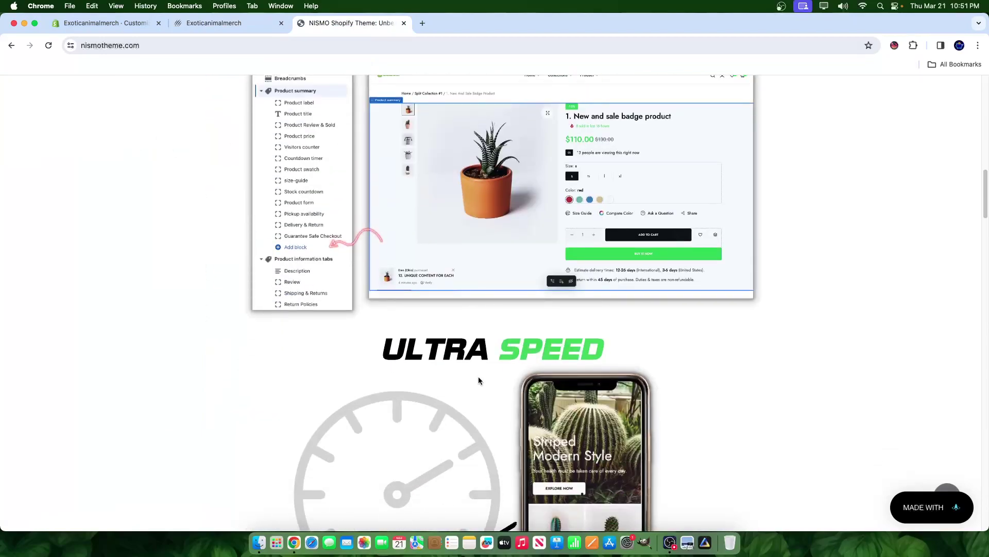
{"action": "scroll", "coordinate": [479, 379], "scroll_direction": "up", "scroll_amount": 15}
{"action": "scroll", "coordinate": [499, 360], "scroll_direction": "down", "scroll_amount": 12}
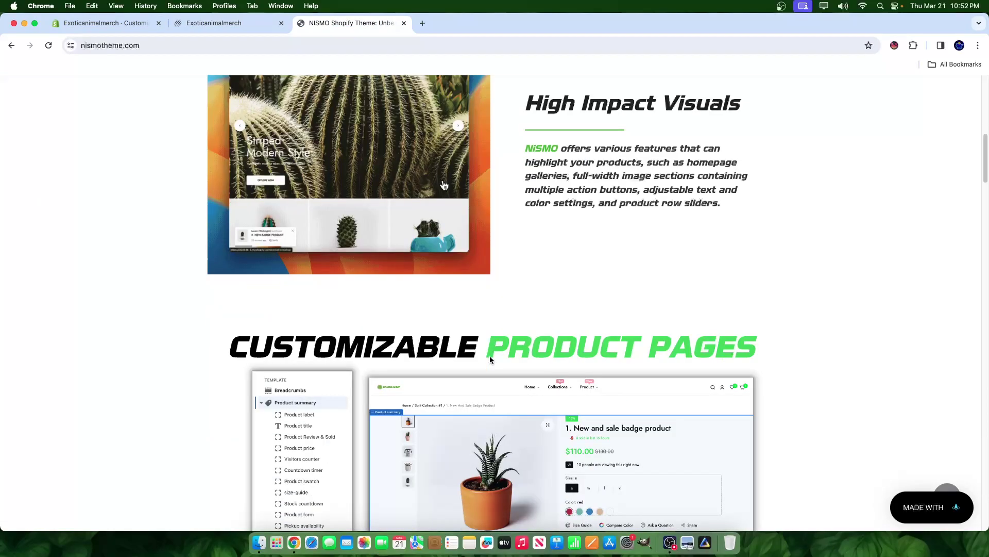
{"action": "scroll", "coordinate": [414, 277], "scroll_direction": "down", "scroll_amount": 3}
{"action": "scroll", "coordinate": [412, 278], "scroll_direction": "down", "scroll_amount": 5}
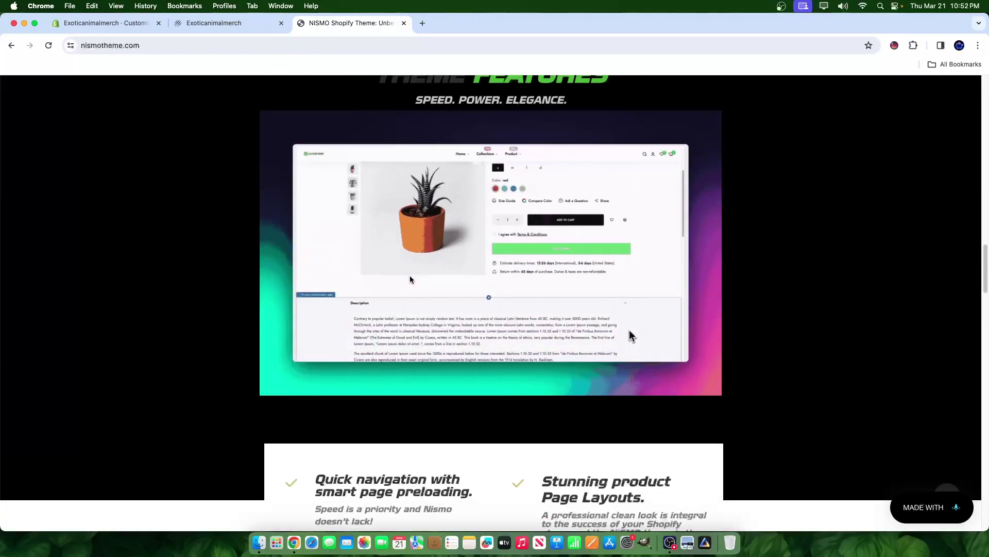
{"action": "scroll", "coordinate": [724, 407], "scroll_direction": "down", "scroll_amount": 15}
{"action": "scroll", "coordinate": [583, 389], "scroll_direction": "down", "scroll_amount": 20}
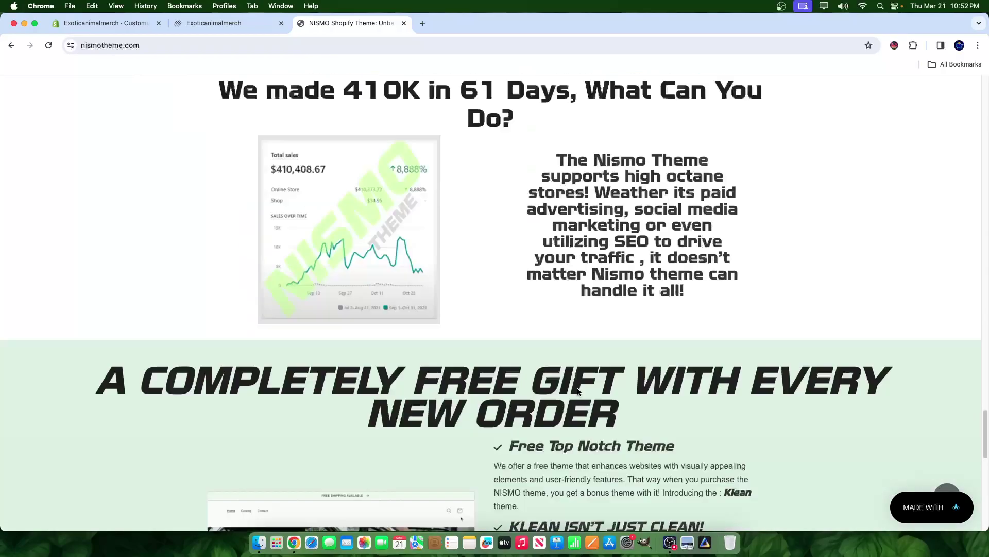
{"action": "scroll", "coordinate": [456, 382], "scroll_direction": "down", "scroll_amount": 6}
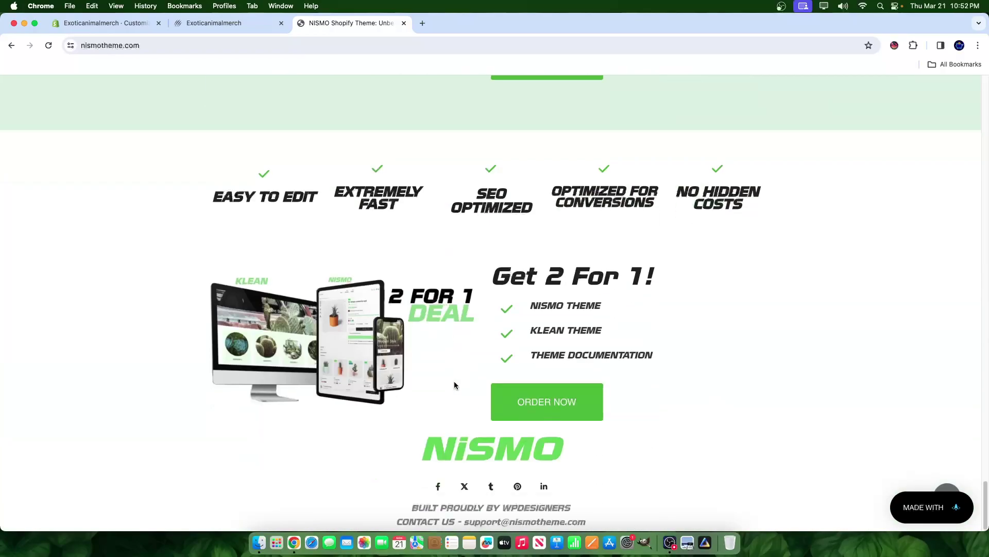
{"action": "scroll", "coordinate": [453, 380], "scroll_direction": "up", "scroll_amount": 12}
{"action": "scroll", "coordinate": [452, 382], "scroll_direction": "down", "scroll_amount": 15}
Back in the theme editor, search the add-section list for 'look'.
{"action": "left_click", "coordinate": [131, 29]}
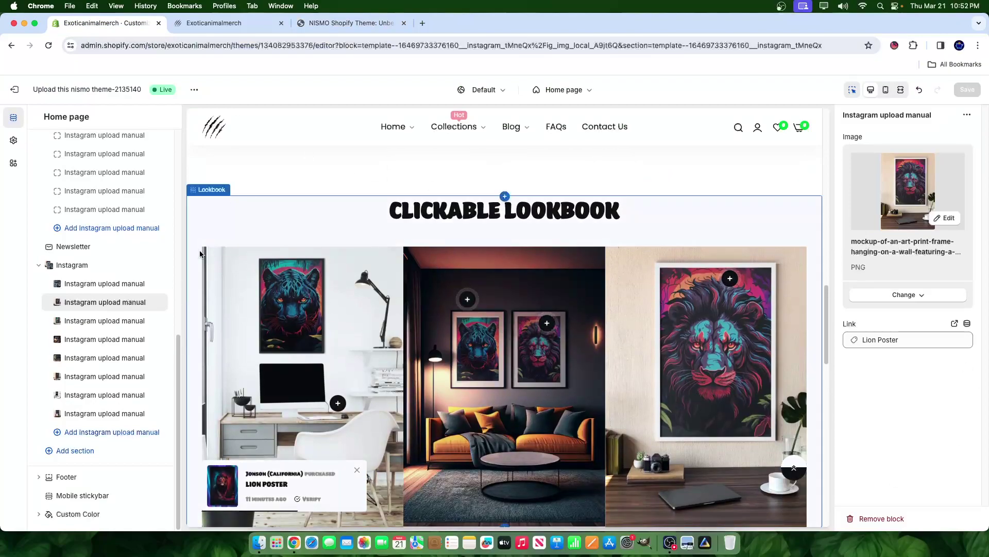
{"action": "left_click", "coordinate": [54, 455]}
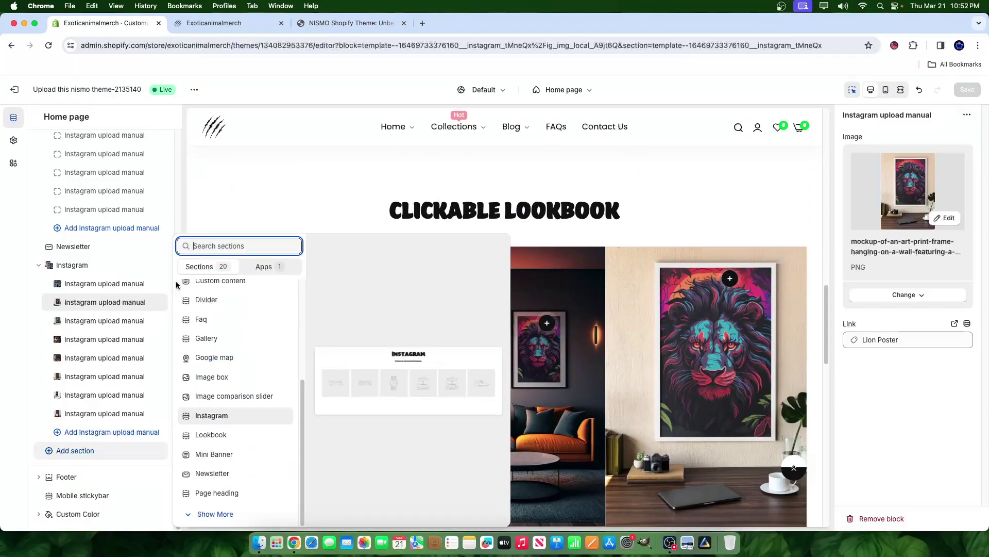
{"action": "type", "text": "look"}
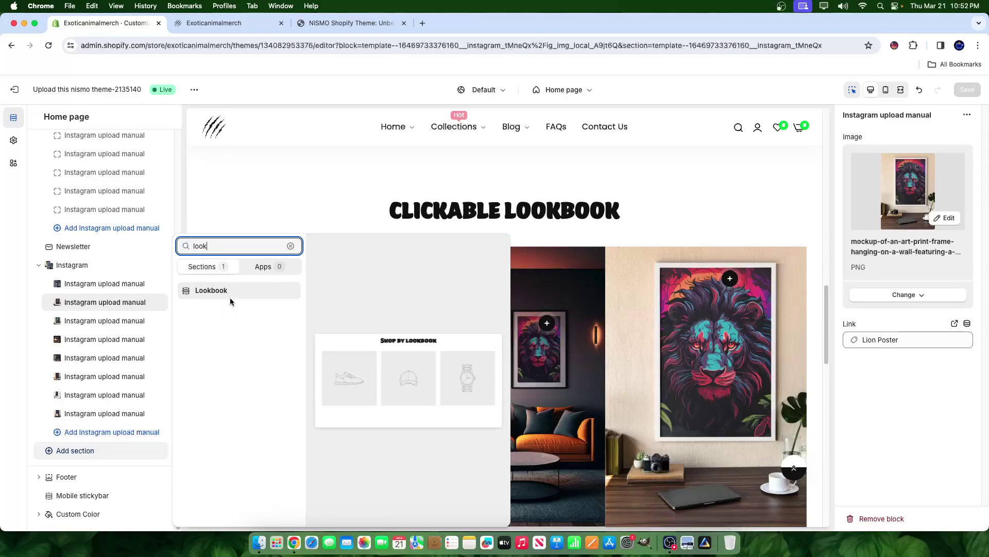
Choose Lookbook, then open the Clickable Lookbook's first Panther poster item (hotspot at 56% top, 69% left).
{"action": "left_click", "coordinate": [211, 291]}
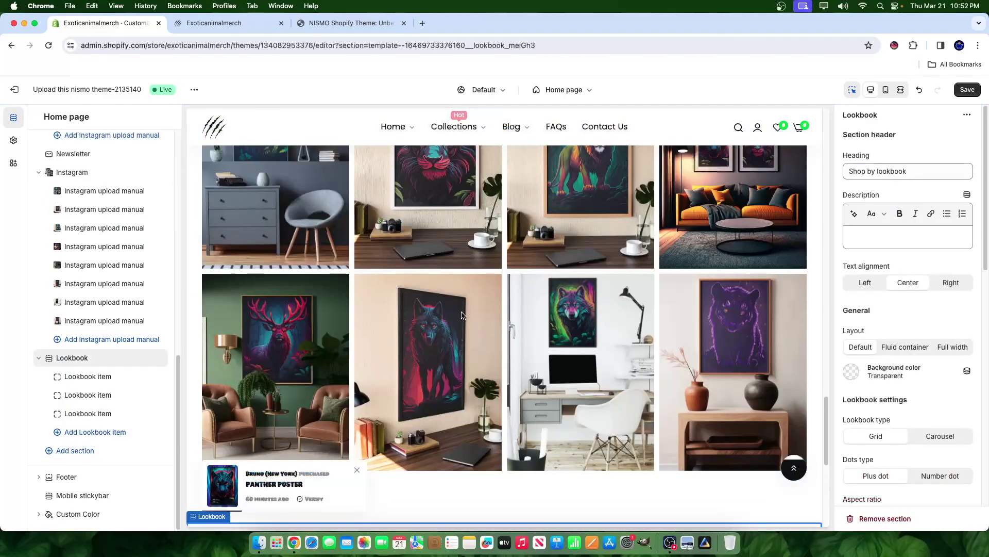
{"action": "scroll", "coordinate": [83, 338], "scroll_direction": "up", "scroll_amount": 5}
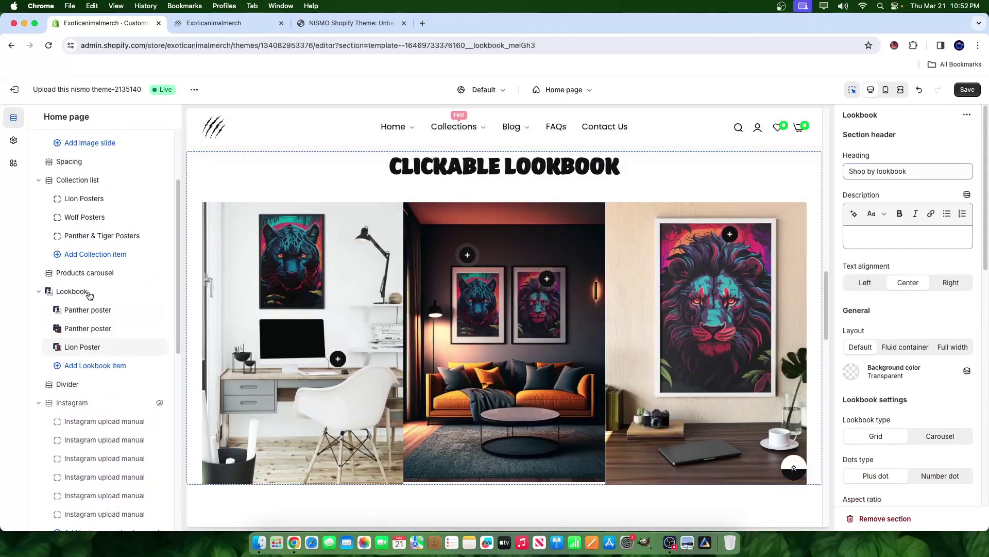
{"action": "left_click", "coordinate": [78, 292]}
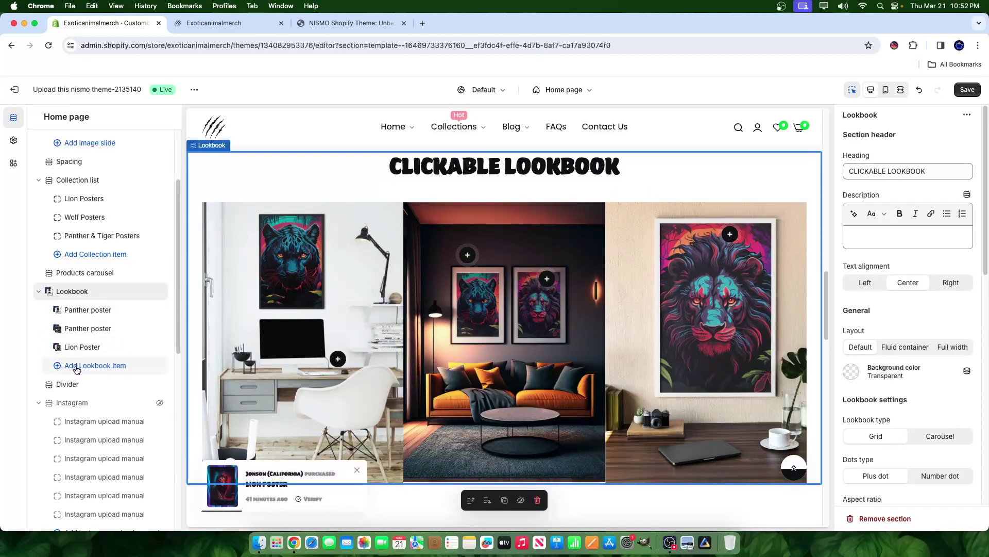
{"action": "left_click", "coordinate": [75, 312]}
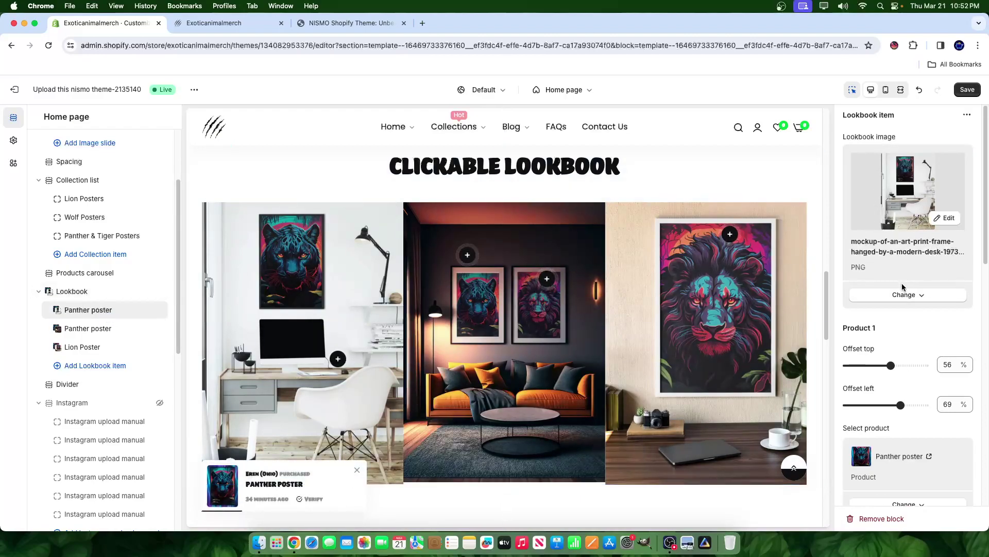
Lower the desk mockup's Product 1 Offset top from 56% to 16%.
{"action": "scroll", "coordinate": [906, 304], "scroll_direction": "down", "scroll_amount": 3}
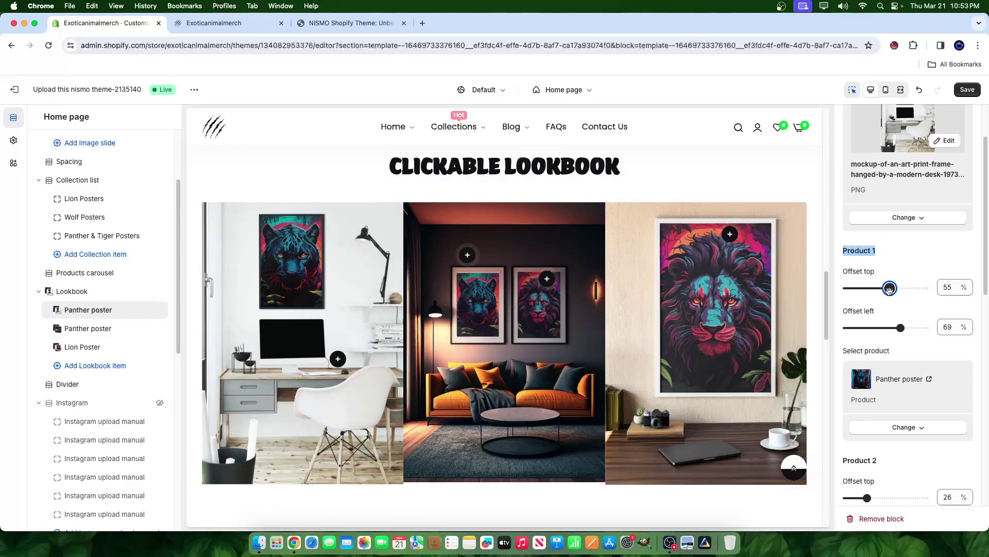
{"action": "left_click_drag", "start_coordinate": [889, 290], "coordinate": [880, 291]}
{"action": "double_click", "coordinate": [952, 292]}
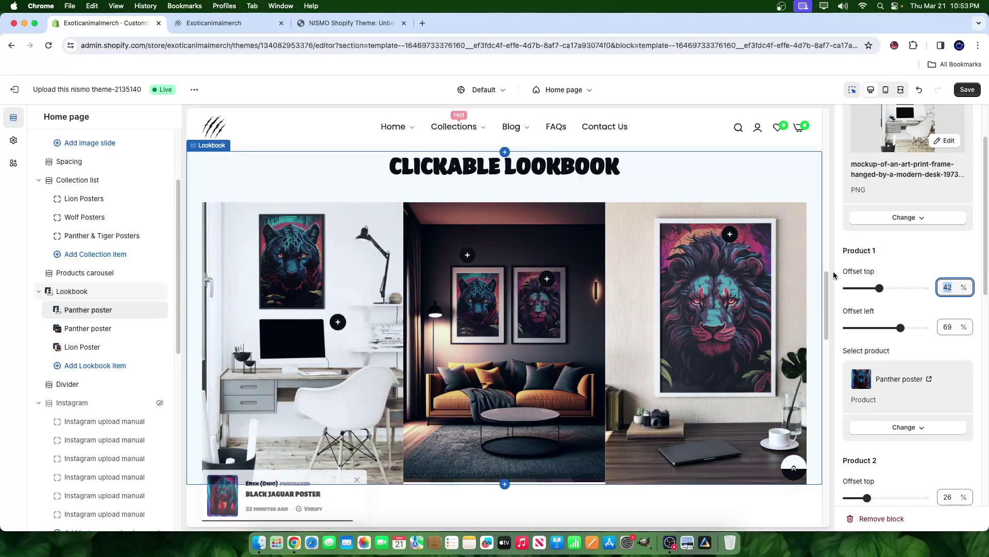
{"action": "left_click_drag", "start_coordinate": [880, 288], "coordinate": [859, 289]}
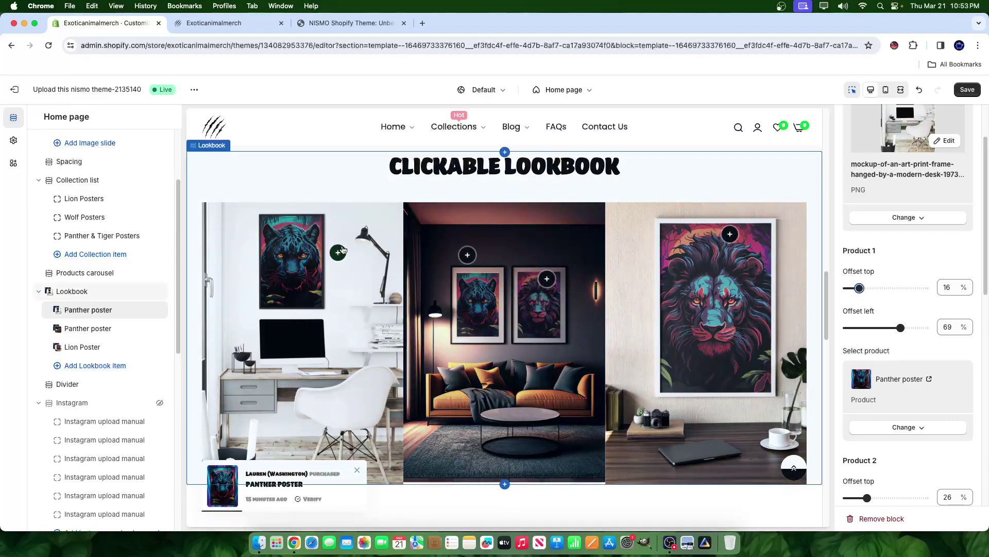
Set the Product 1 Offset left from 69% to 61%, on the panther poster's right edge.
{"action": "left_click", "coordinate": [901, 328]}
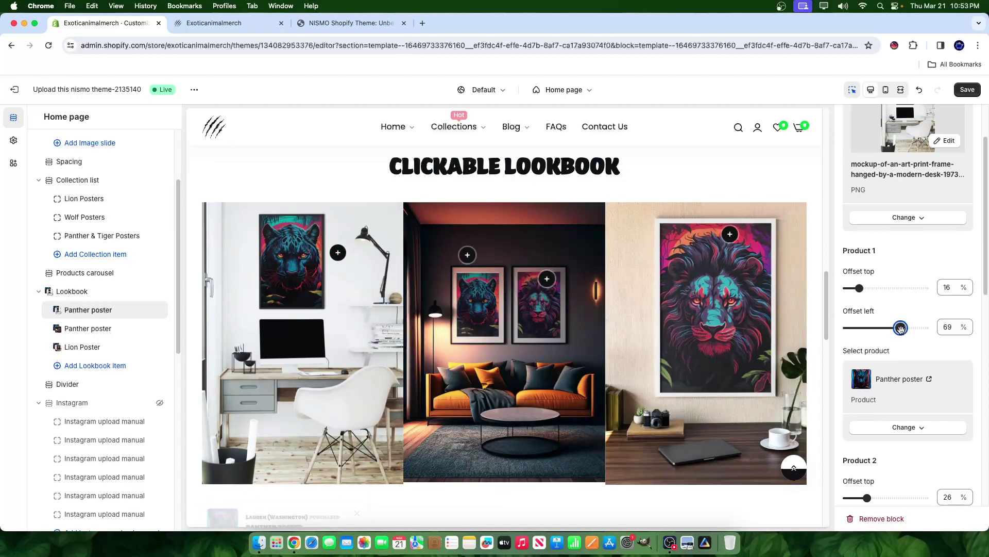
{"action": "left_click_drag", "start_coordinate": [901, 328], "coordinate": [896, 330]}
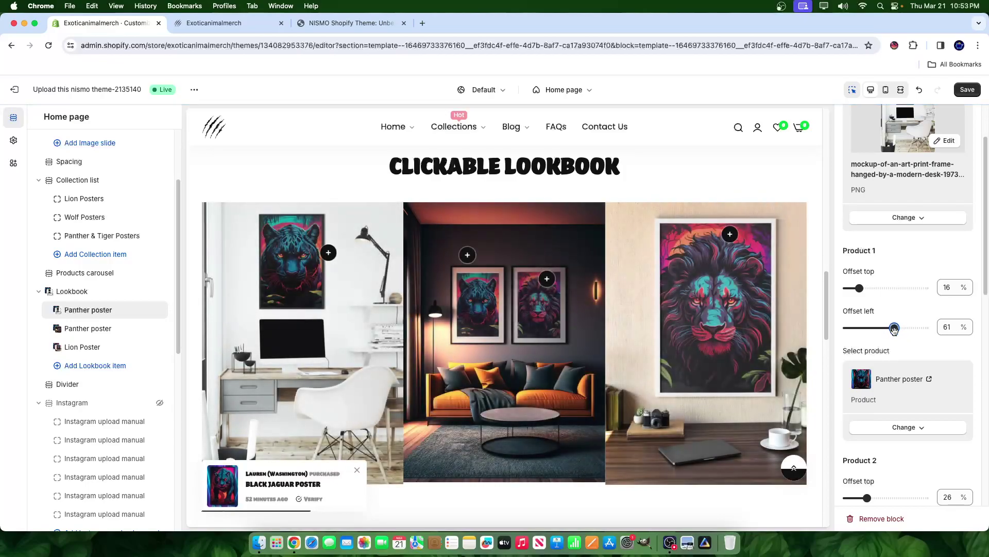
{"action": "left_click_drag", "start_coordinate": [897, 330], "coordinate": [894, 329]}
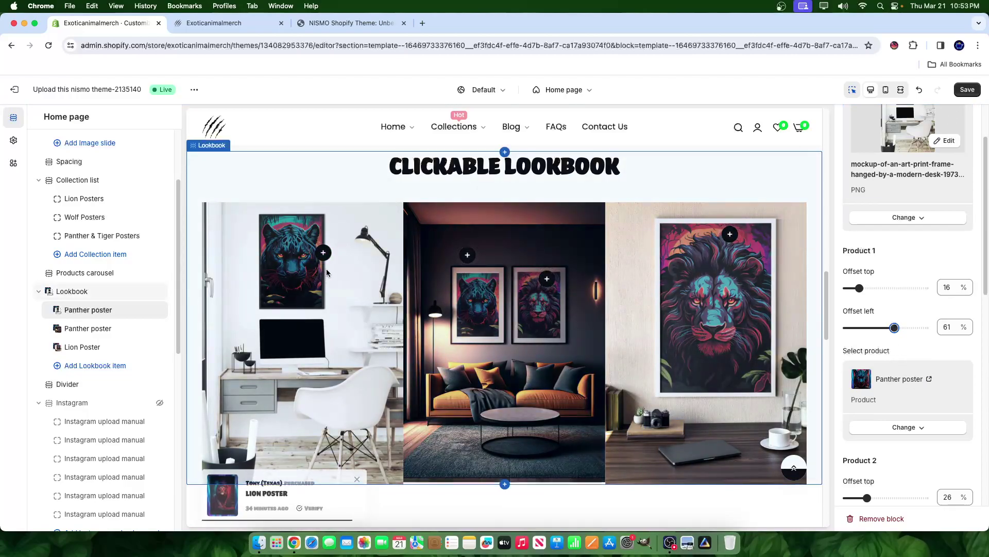
Review the product picker, cancel to keep Product 1 on Panther poster, and save the theme.
{"action": "scroll", "coordinate": [890, 379], "scroll_direction": "down", "scroll_amount": 1}
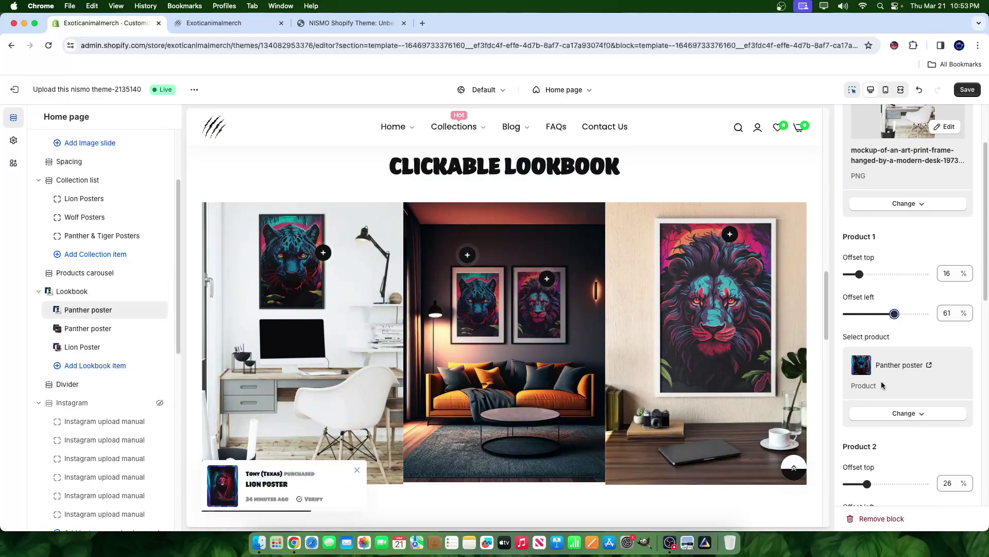
{"action": "left_click", "coordinate": [890, 415]}
{"action": "left_click", "coordinate": [899, 434]}
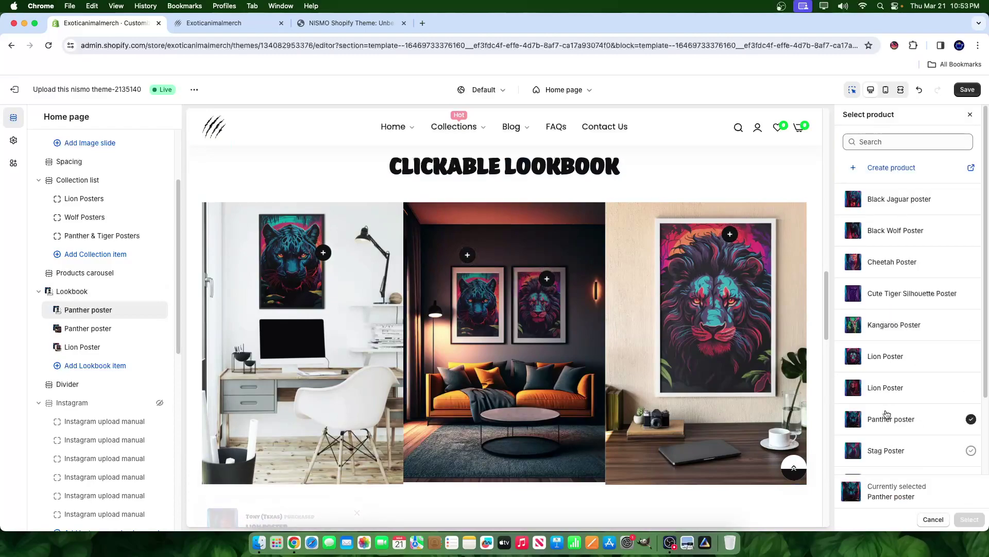
{"action": "left_click", "coordinate": [925, 520]}
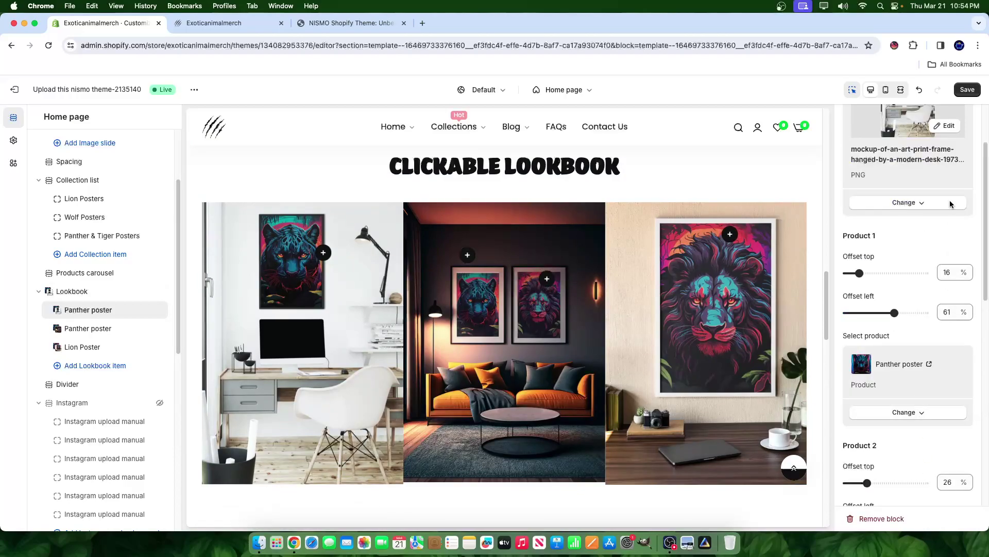
{"action": "triple_click", "coordinate": [967, 90]}
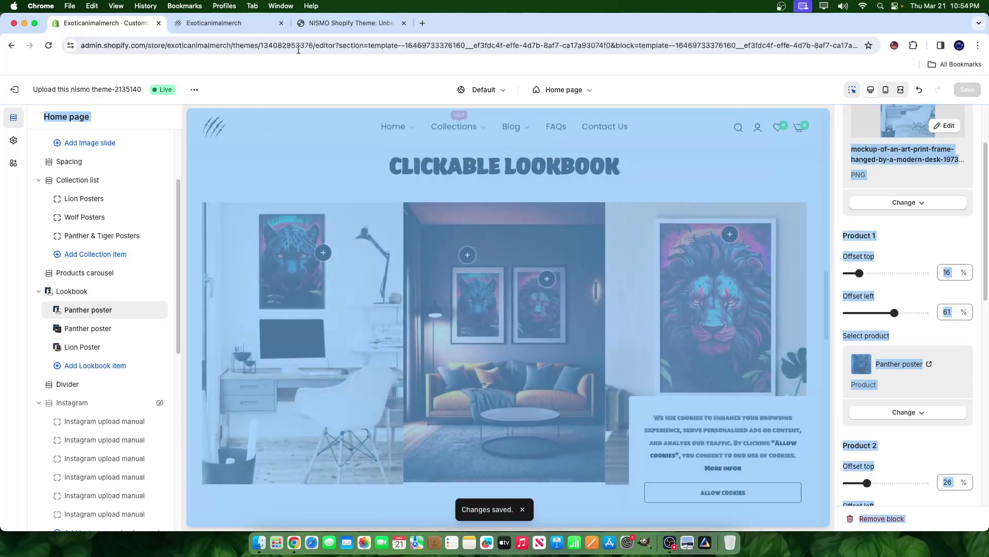
Reload the live storefront and open the panther hotspot's Panther Poster card at $24.00.
{"action": "left_click", "coordinate": [233, 23]}
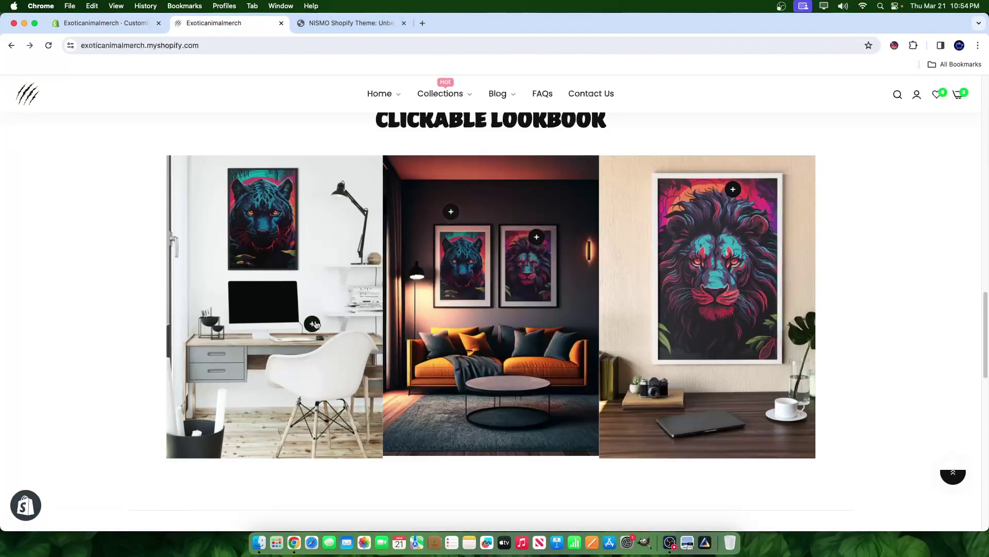
{"action": "right_click", "coordinate": [64, 232]}
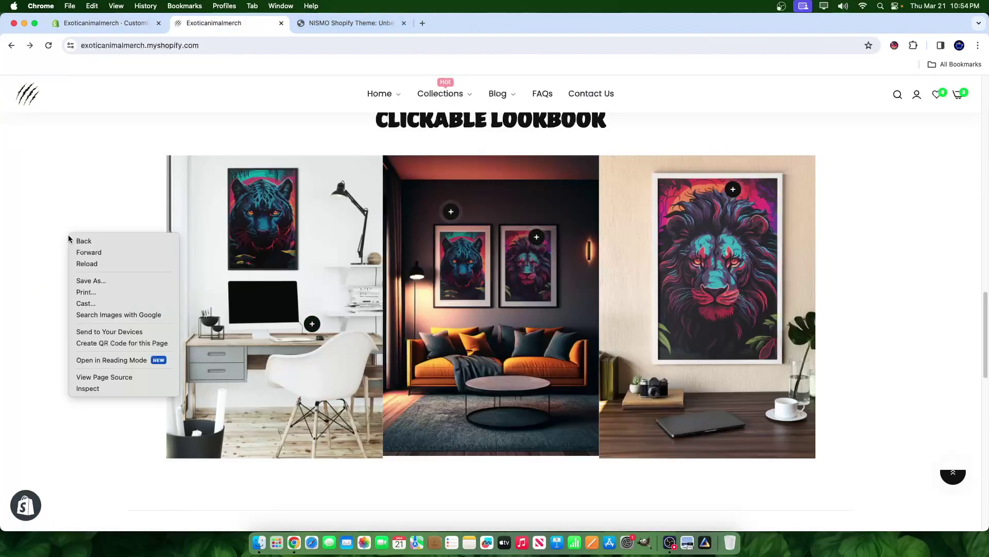
{"action": "left_click", "coordinate": [114, 261]}
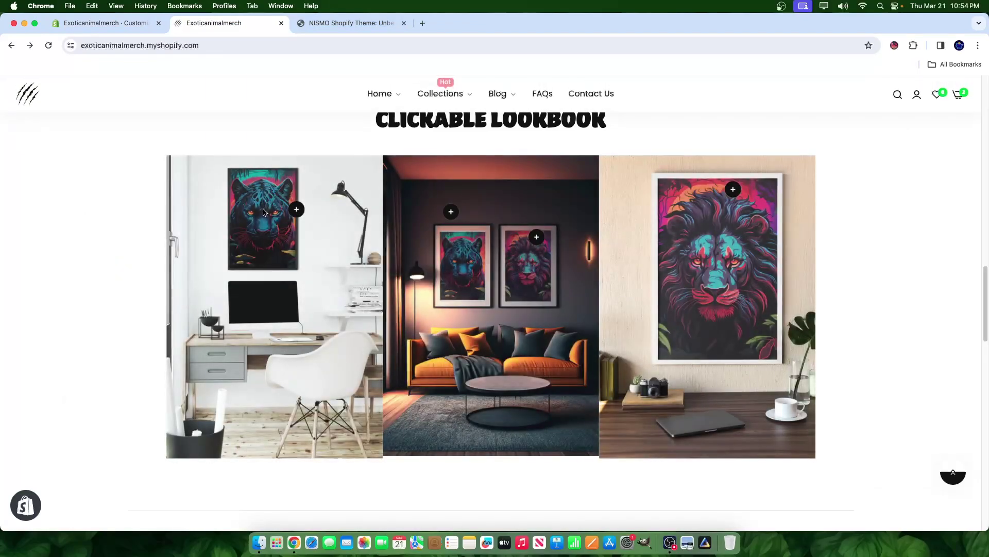
{"action": "left_click", "coordinate": [296, 210]}
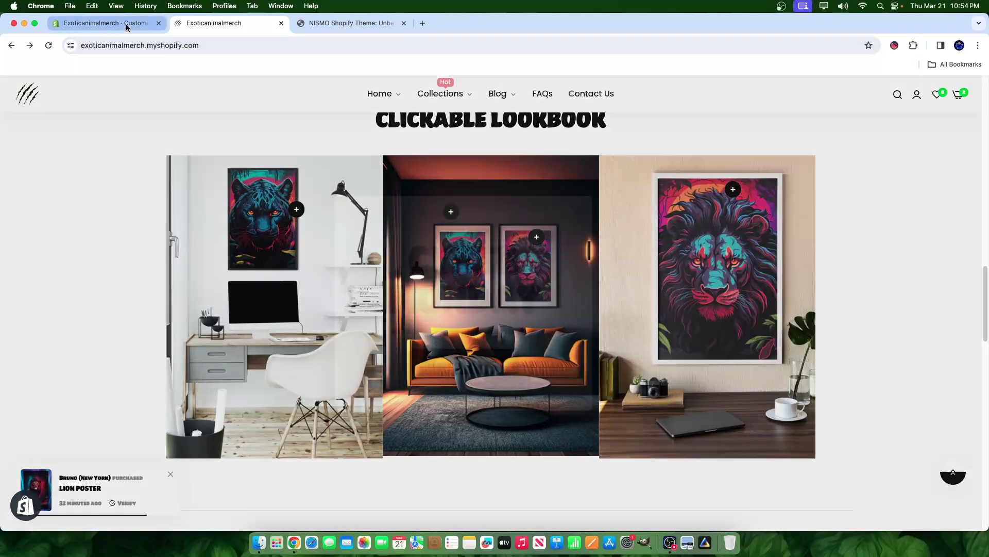
Back in the editor, close the Cyber Monday popup and clear the page-wide selection.
{"action": "left_click", "coordinate": [127, 27]}
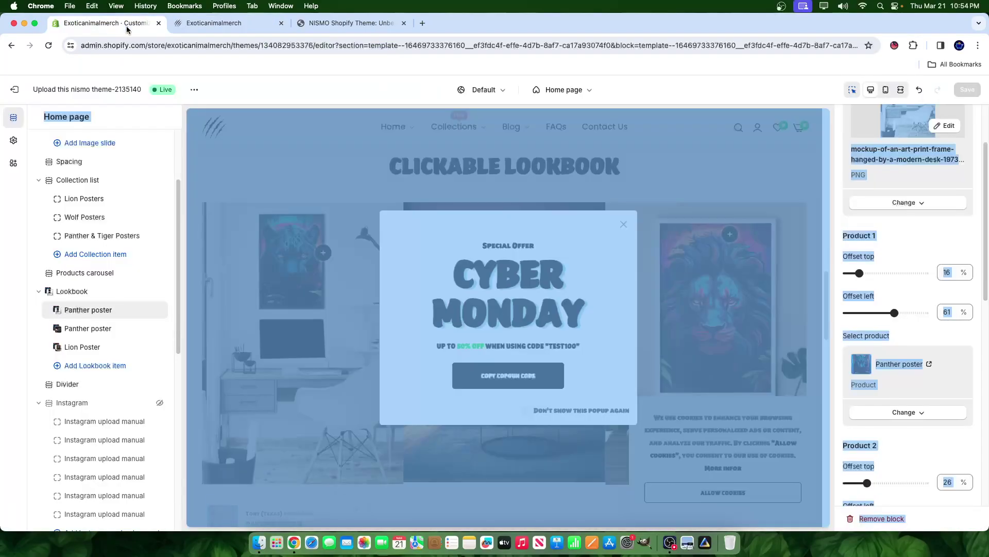
{"action": "left_click", "coordinate": [621, 223]}
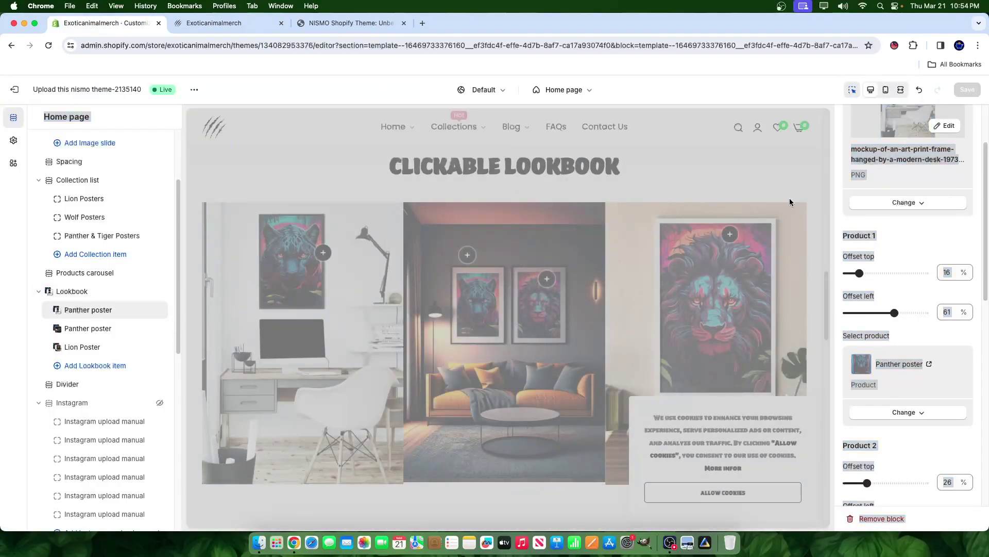
{"action": "left_click", "coordinate": [780, 88]}
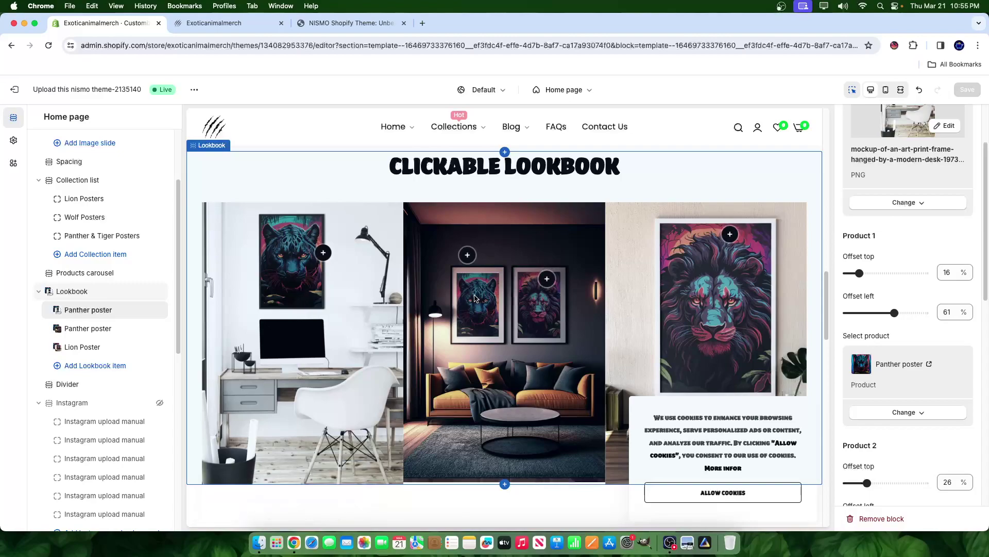
Select the Lookbook section and scroll through its settings.
{"action": "left_click", "coordinate": [817, 255]}
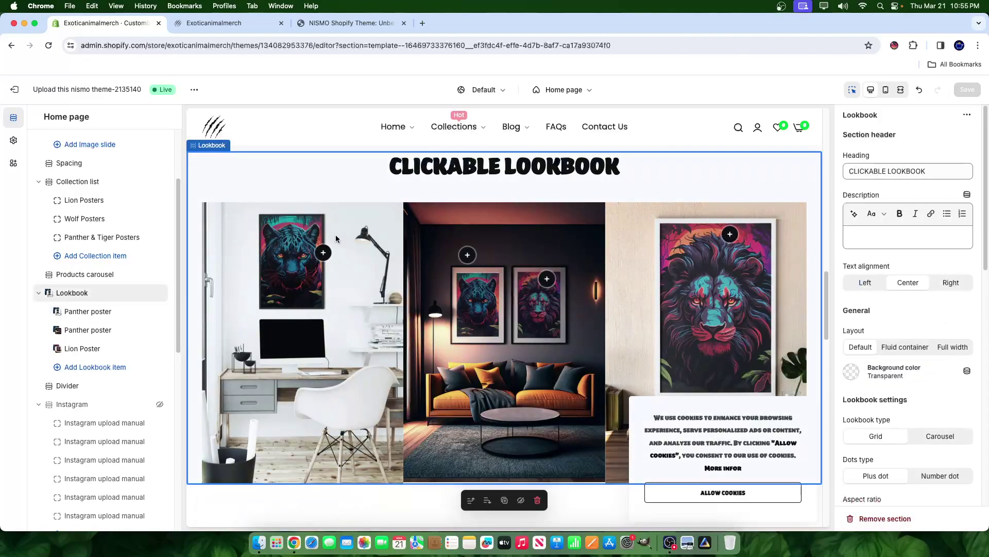
{"action": "scroll", "coordinate": [384, 381], "scroll_direction": "down", "scroll_amount": 2}
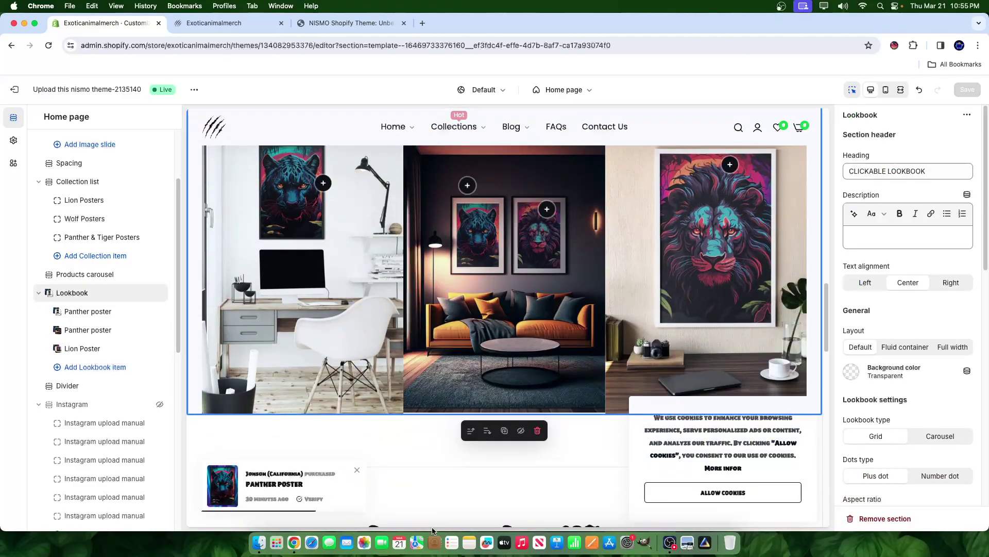
{"action": "scroll", "coordinate": [453, 485], "scroll_direction": "up", "scroll_amount": 1}
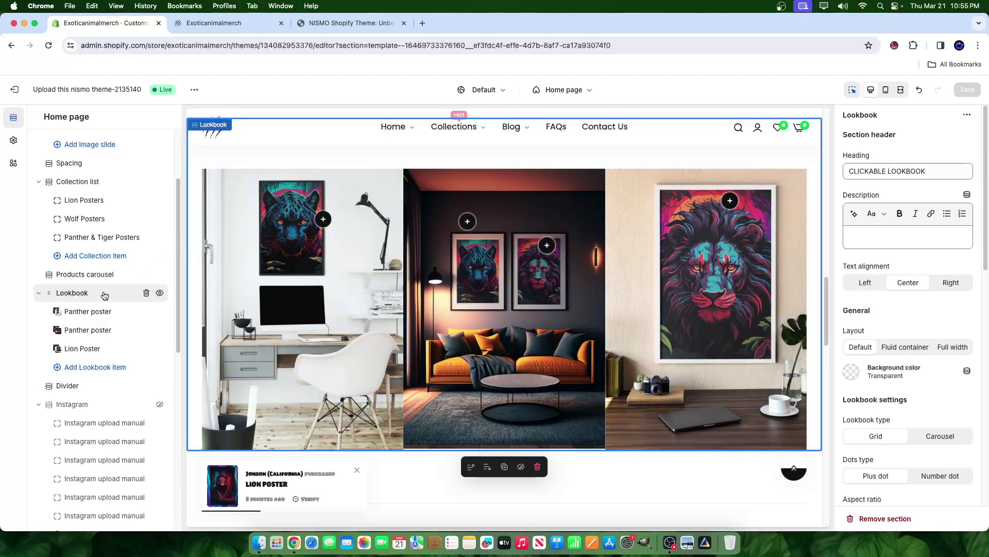
Review the Panther poster item's hotspots, opening Product 2's product picker and cancelling without choosing.
{"action": "left_click", "coordinate": [321, 219]}
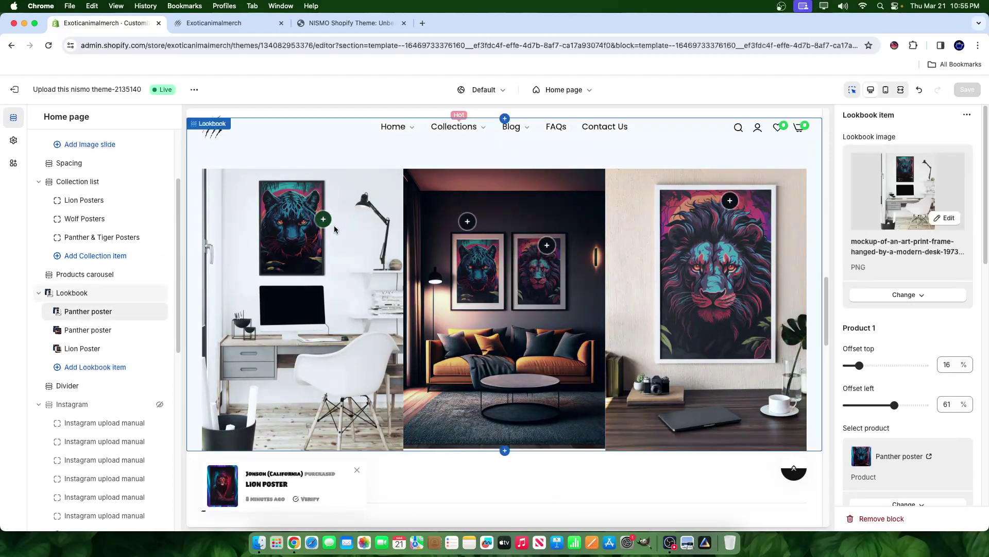
{"action": "scroll", "coordinate": [908, 405], "scroll_direction": "down", "scroll_amount": 5}
{"action": "scroll", "coordinate": [908, 405], "scroll_direction": "down", "scroll_amount": 2}
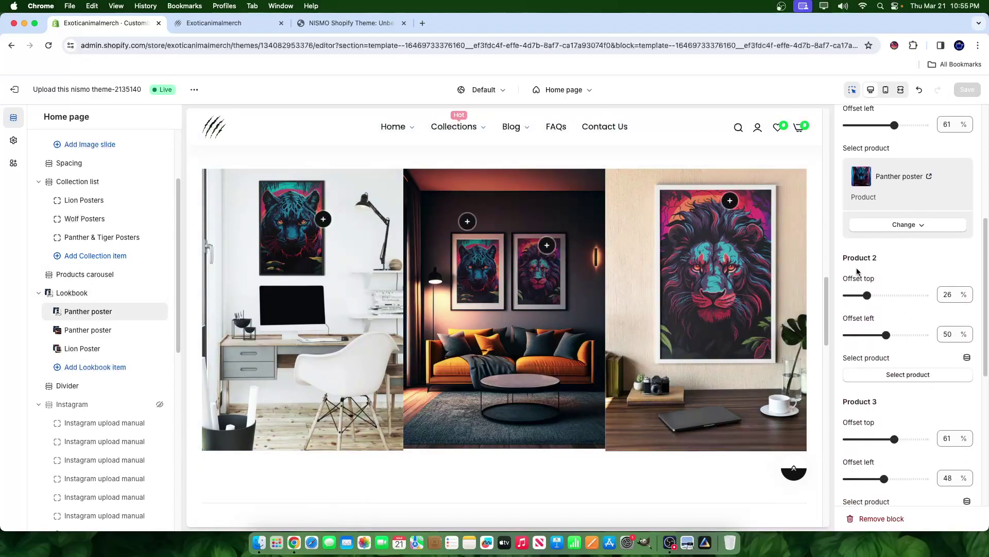
{"action": "left_click", "coordinate": [901, 373]}
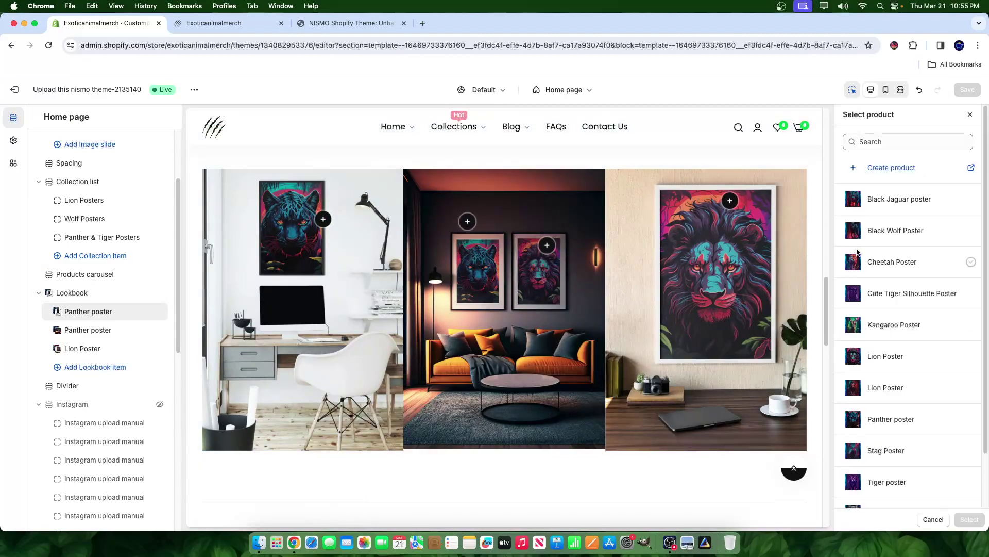
{"action": "left_click", "coordinate": [933, 519]}
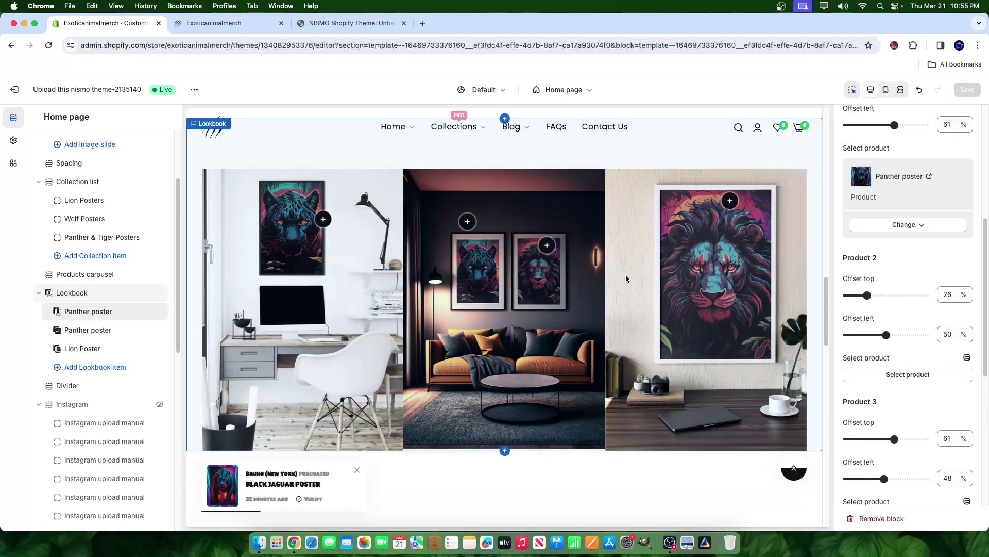
{"action": "scroll", "coordinate": [622, 282], "scroll_direction": "up", "scroll_amount": 3}
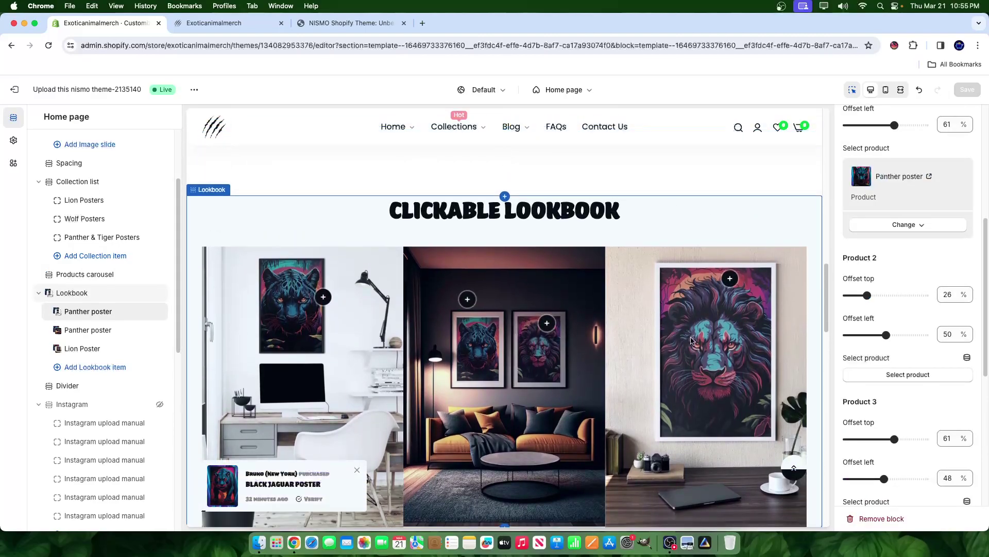
Reselect the Lookbook section: heading CLICKABLE LOOKBOOK, centered, Grid type with Plus dots.
{"action": "left_click", "coordinate": [669, 220]}
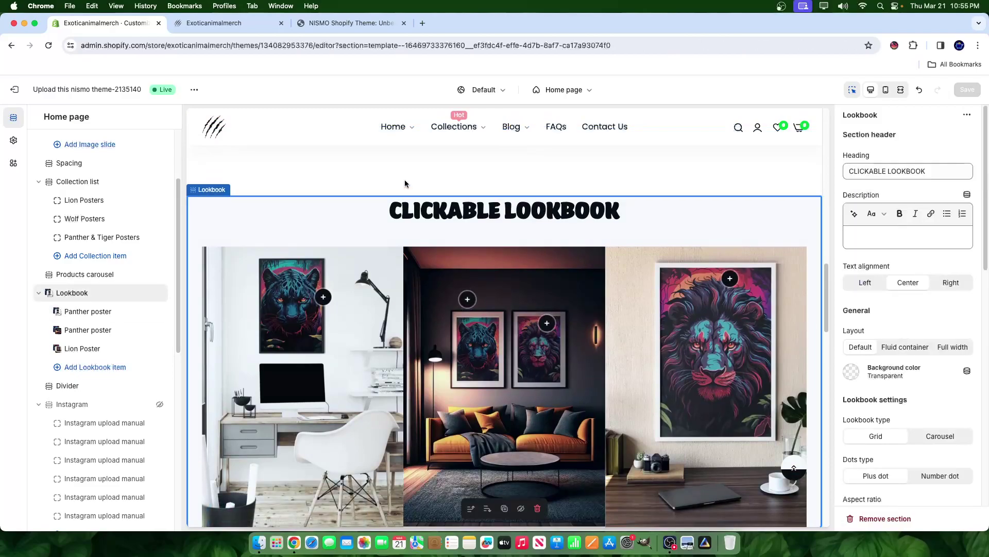
{"action": "scroll", "coordinate": [272, 210], "scroll_direction": "up", "scroll_amount": 10}
{"action": "scroll", "coordinate": [323, 229], "scroll_direction": "down", "scroll_amount": 5}
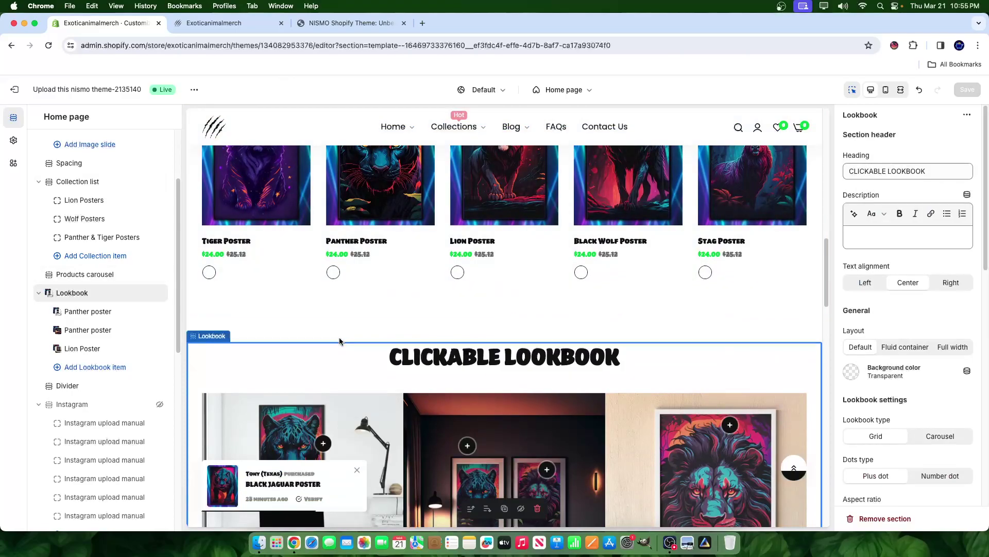
Go to the NISMO Shopify Theme tab and scroll up its sales page.
{"action": "left_click", "coordinate": [352, 23]}
{"action": "scroll", "coordinate": [555, 338], "scroll_direction": "up", "scroll_amount": 10}
{"action": "scroll", "coordinate": [555, 337], "scroll_direction": "up", "scroll_amount": 15}
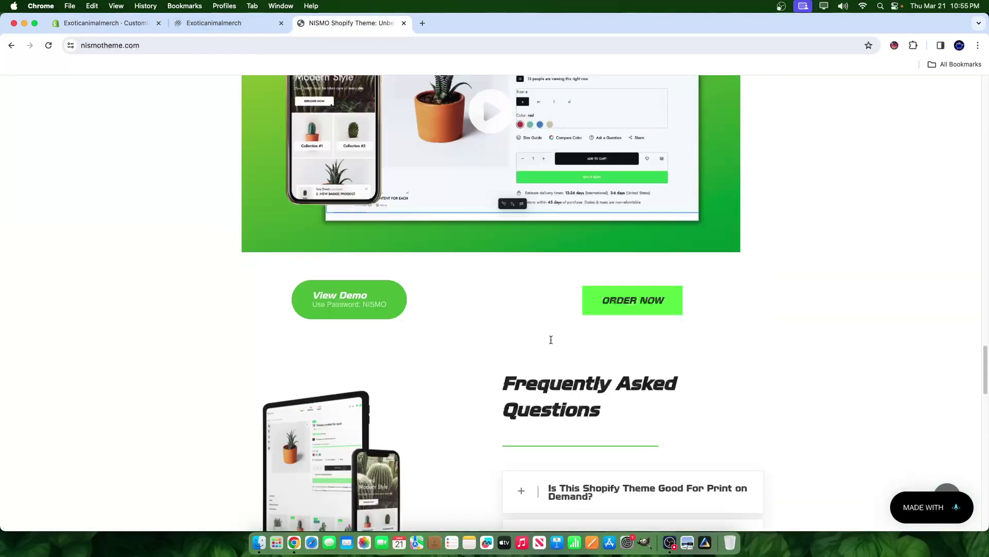
{"action": "scroll", "coordinate": [528, 337], "scroll_direction": "up", "scroll_amount": 7}
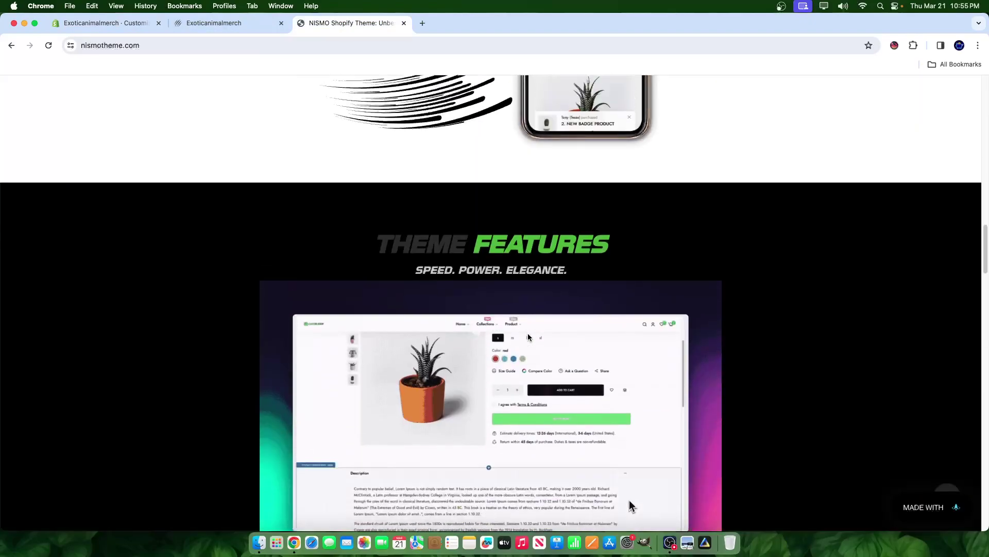
{"action": "scroll", "coordinate": [480, 330], "scroll_direction": "up", "scroll_amount": 15}
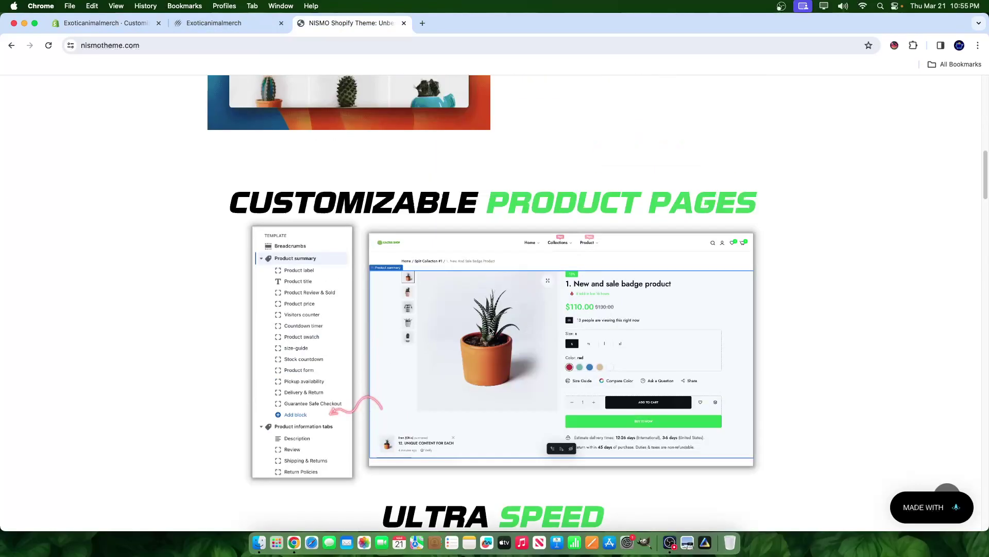